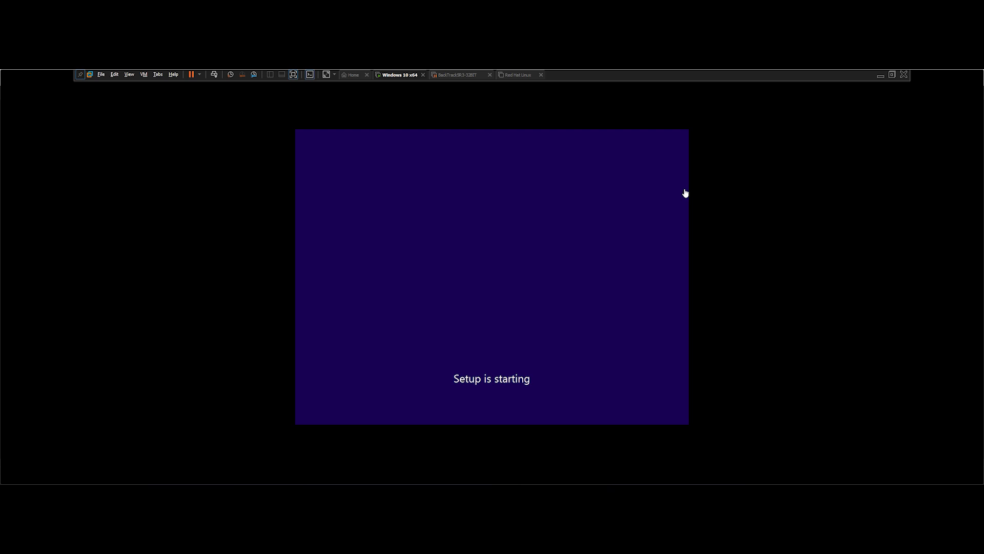
# Step: Leave full screen and disable 3D graphics acceleration in the display settings of the Windows 10 x64 virtual machine
pyautogui.hotkey('ctrl', 'alt', 'Return')
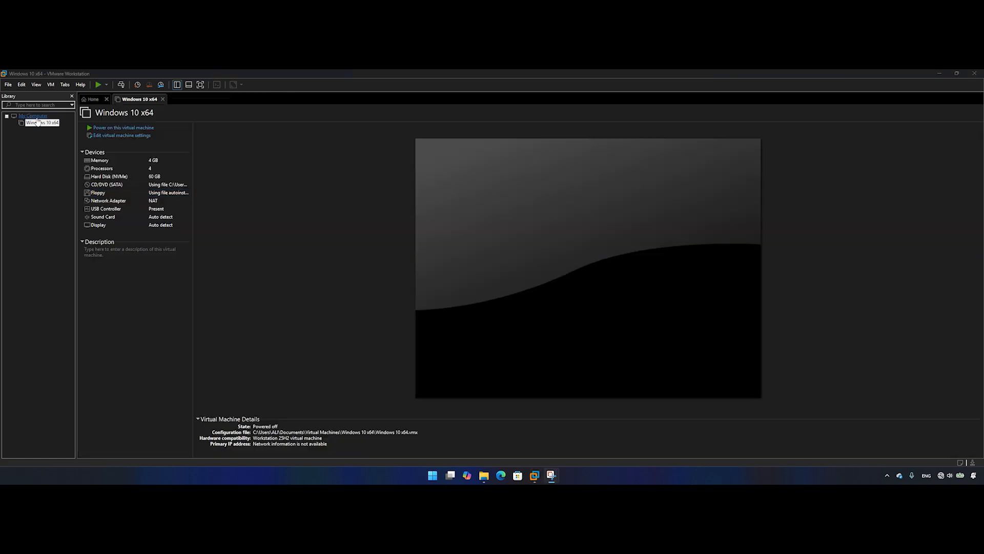
pyautogui.rightClick(39, 122)
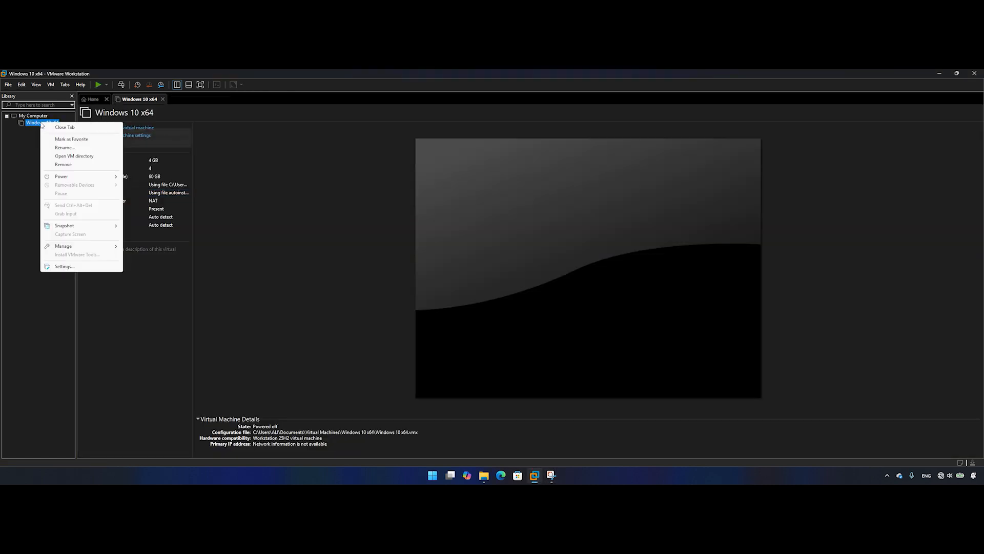
pyautogui.moveTo(80, 248)
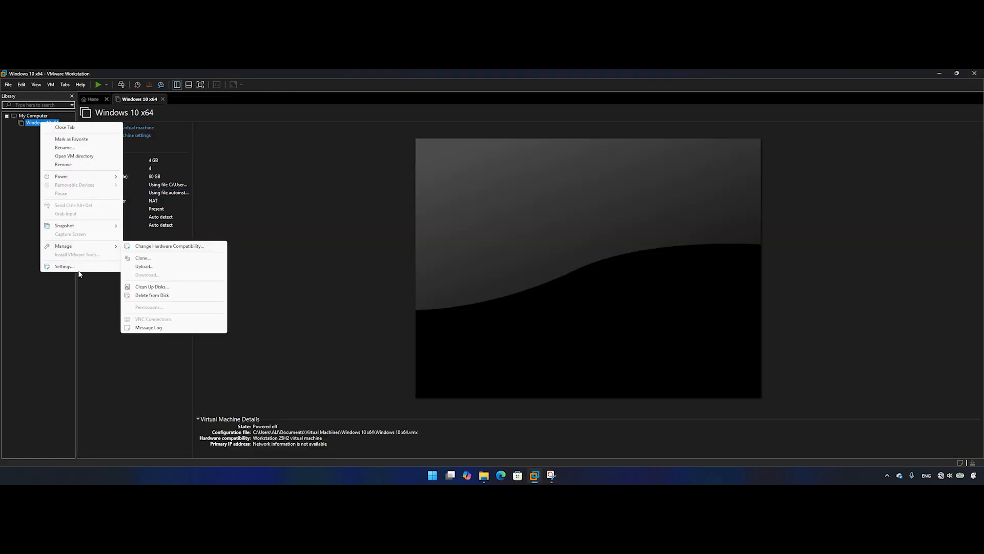
pyautogui.click(80, 266)
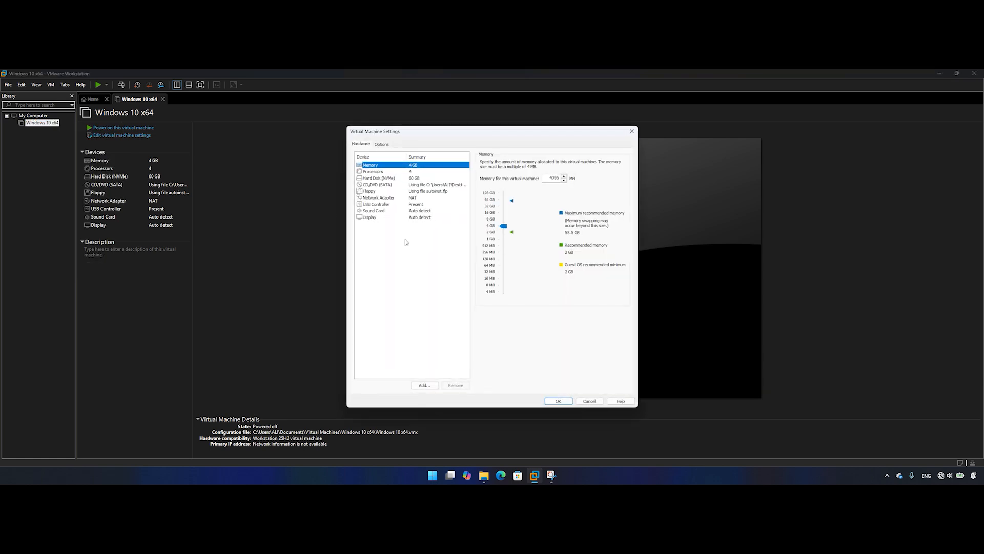
pyautogui.click(368, 219)
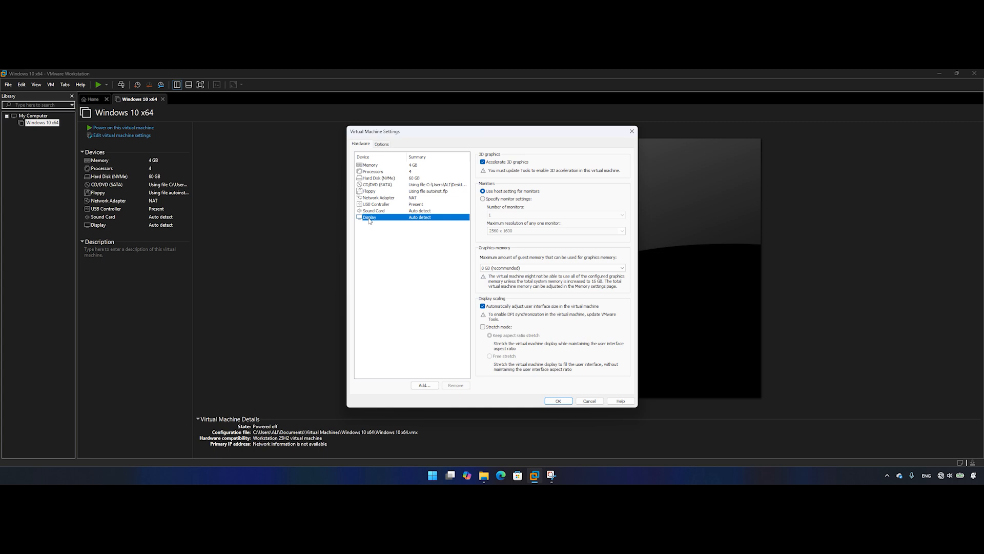
pyautogui.click(491, 162)
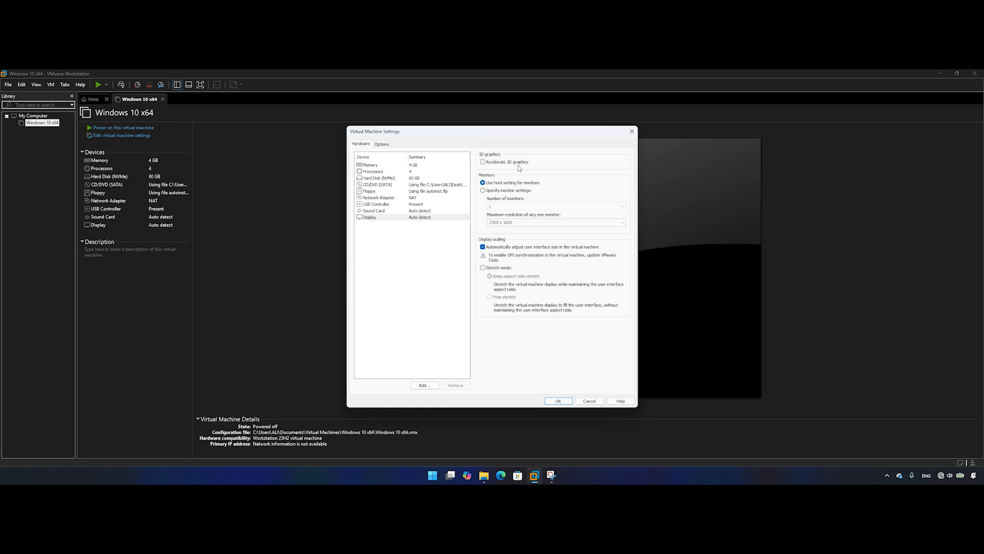
pyautogui.click(559, 400)
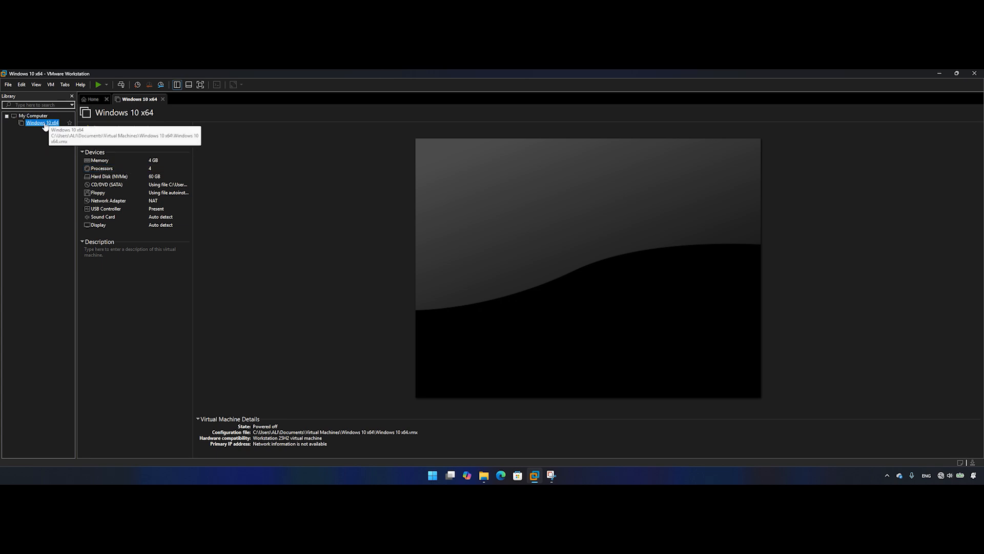
# Step: Power on the Windows 10 x64 virtual machine and dismiss the side channel mitigation and removable devices hints
pyautogui.click(98, 84)
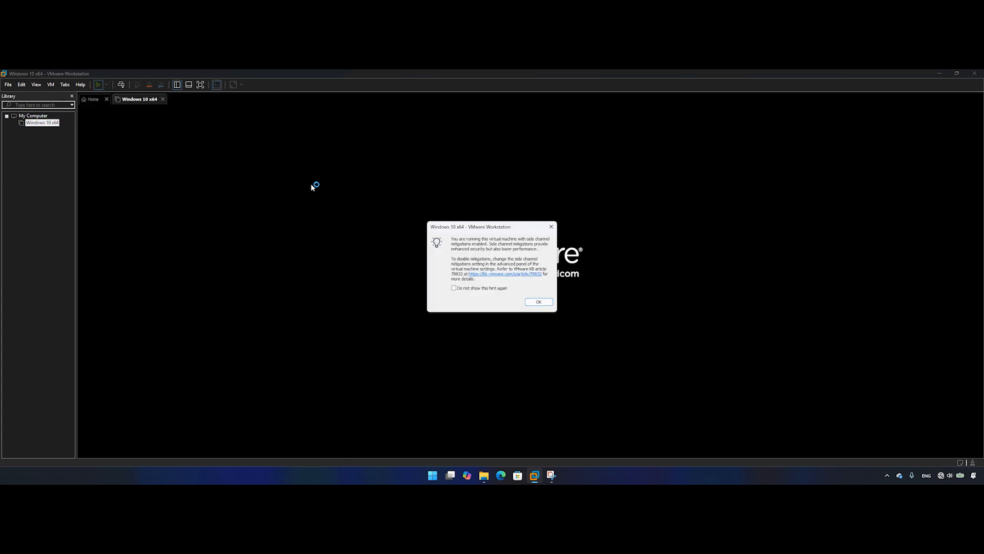
pyautogui.click(540, 303)
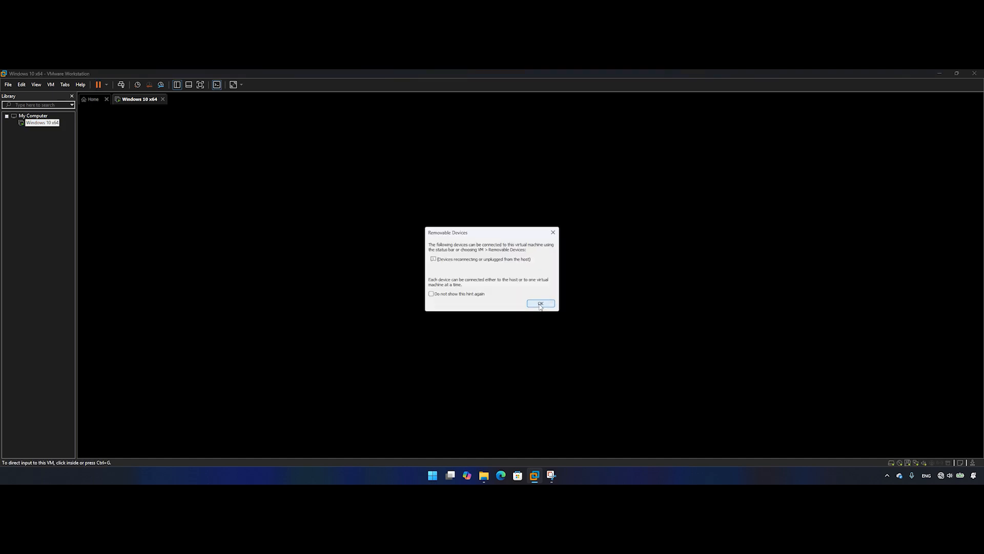
pyautogui.click(540, 304)
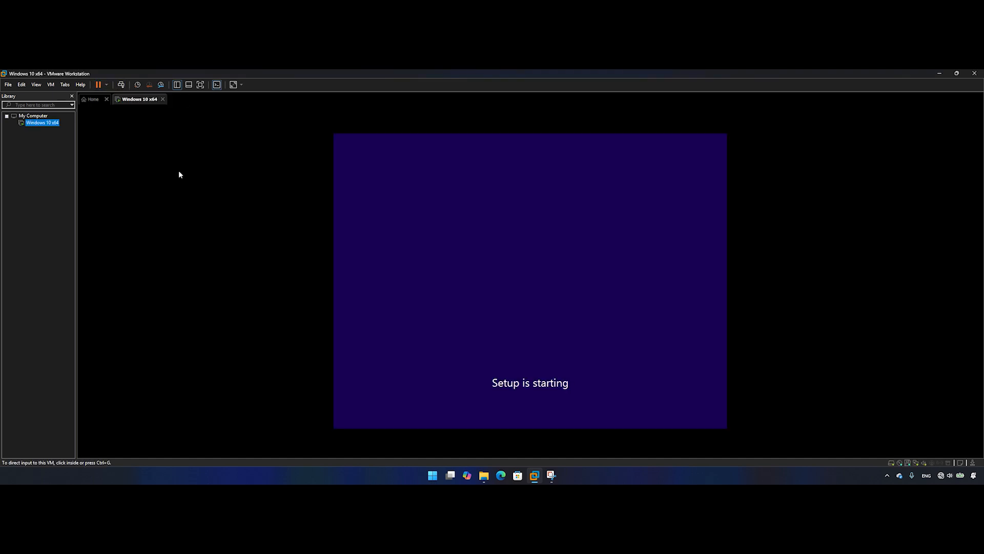
# Step: Shut down the guest operating system of the Windows 10 x64 virtual machine
pyautogui.click(107, 85)
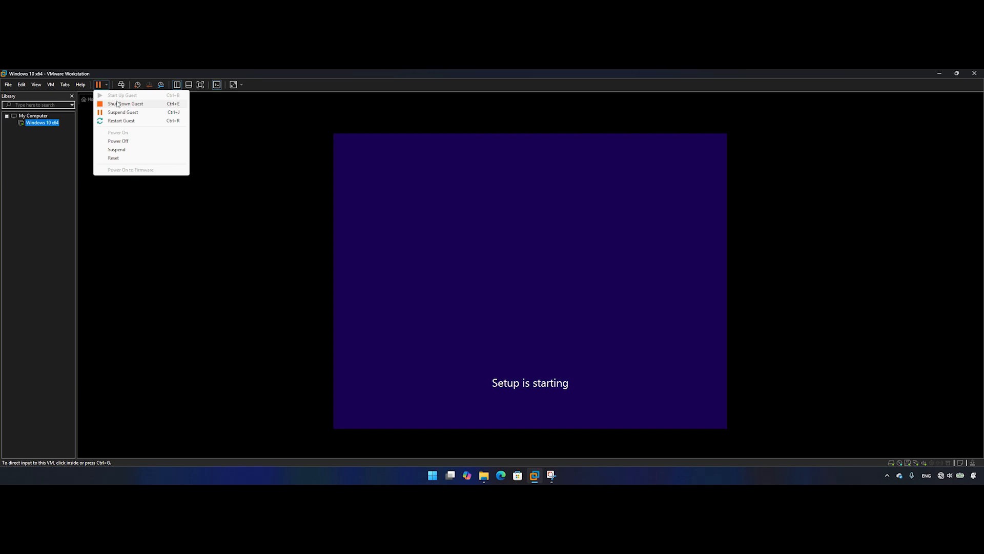
pyautogui.click(118, 104)
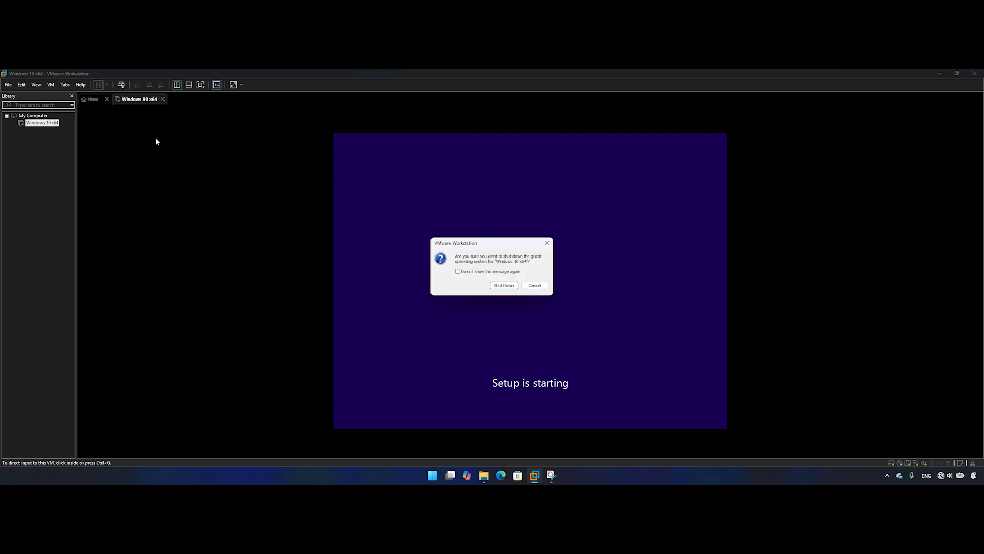
pyautogui.click(504, 285)
# Step: Enable 3D graphics acceleration in the display settings of the Windows 10 x64 virtual machine
pyautogui.rightClick(38, 123)
pyautogui.click(57, 272)
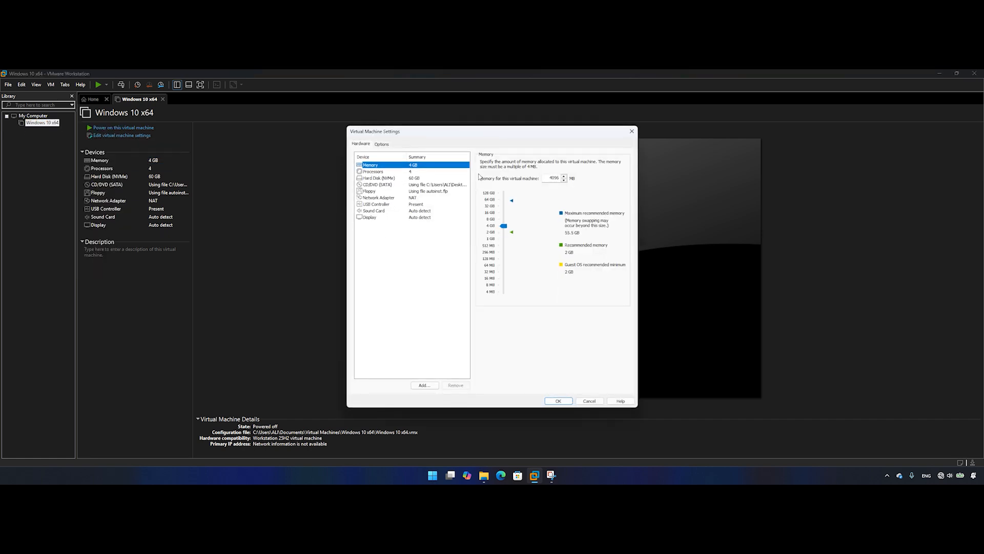
pyautogui.click(364, 219)
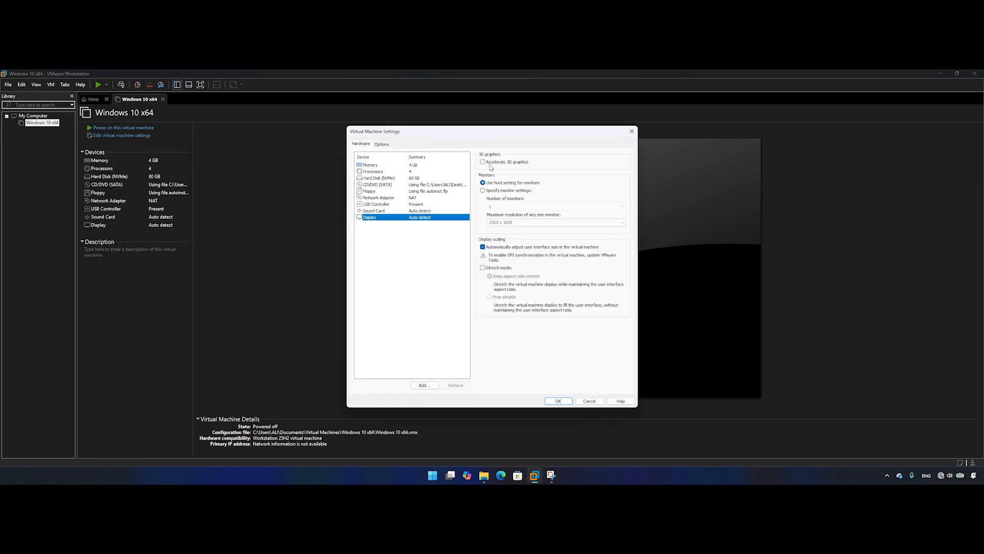
pyautogui.click(495, 163)
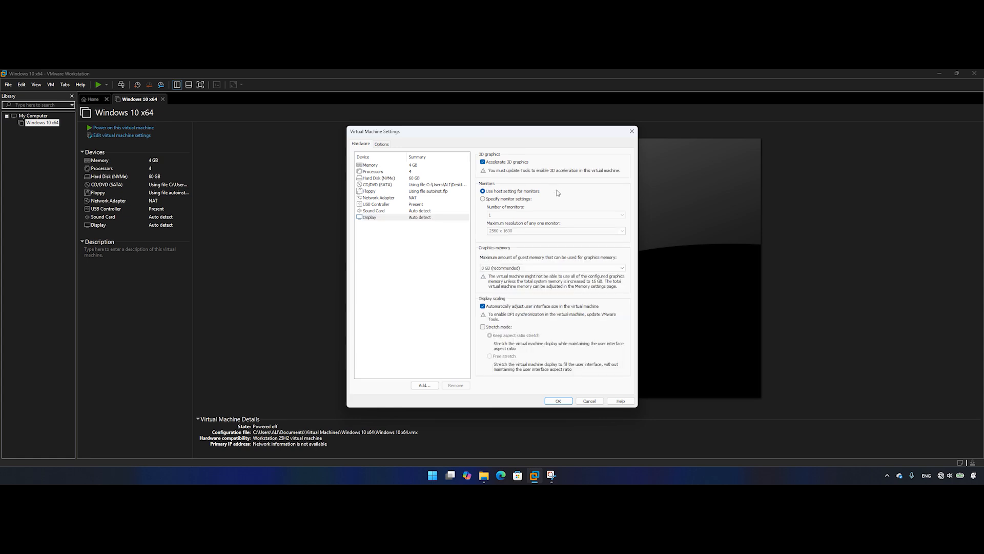
pyautogui.click(558, 401)
# Step: In File Explorer, open the Windows 10 x64 folder under Documents > Virtual Machines and select Windows 10 x64.vmx
pyautogui.press('super+e')
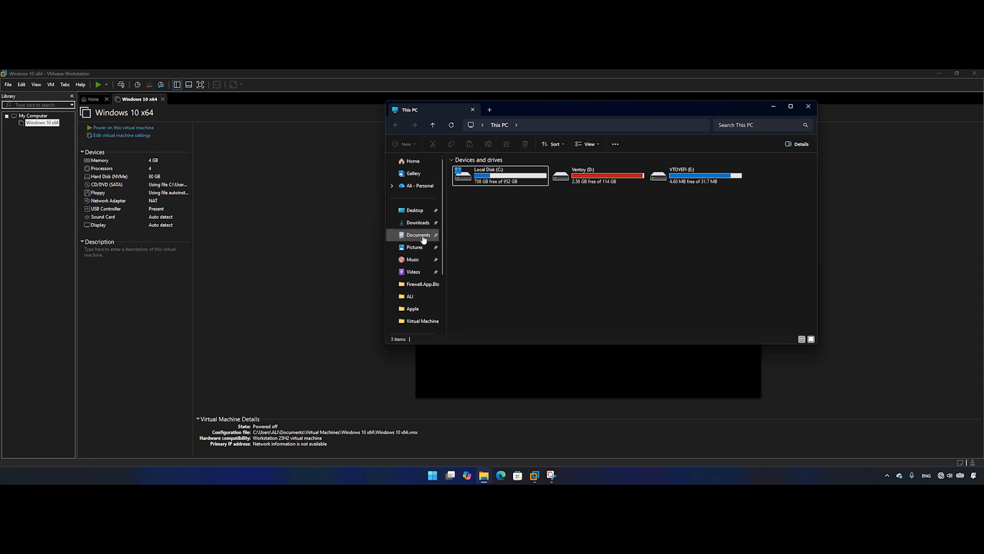
pyautogui.click(419, 235)
pyautogui.doubleClick(457, 235)
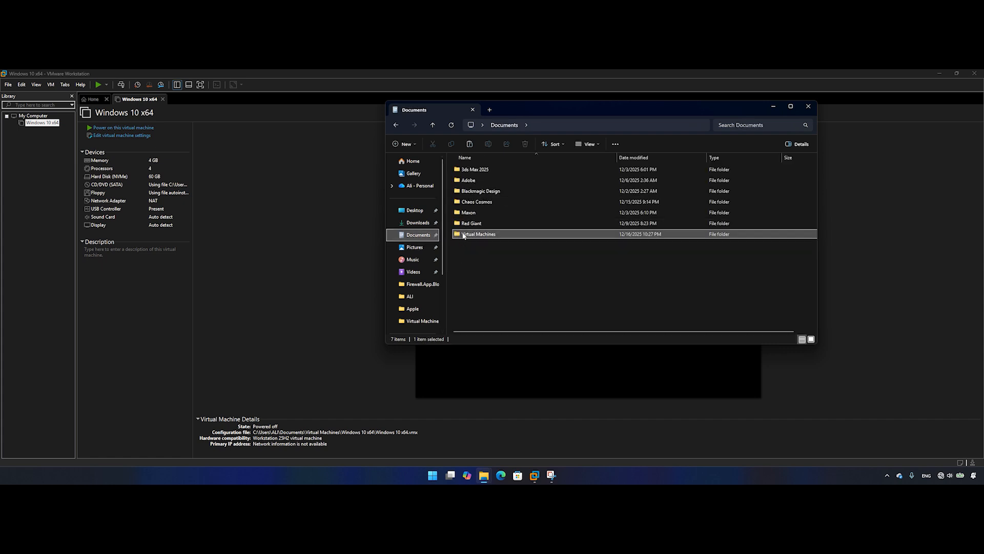
pyautogui.doubleClick(472, 192)
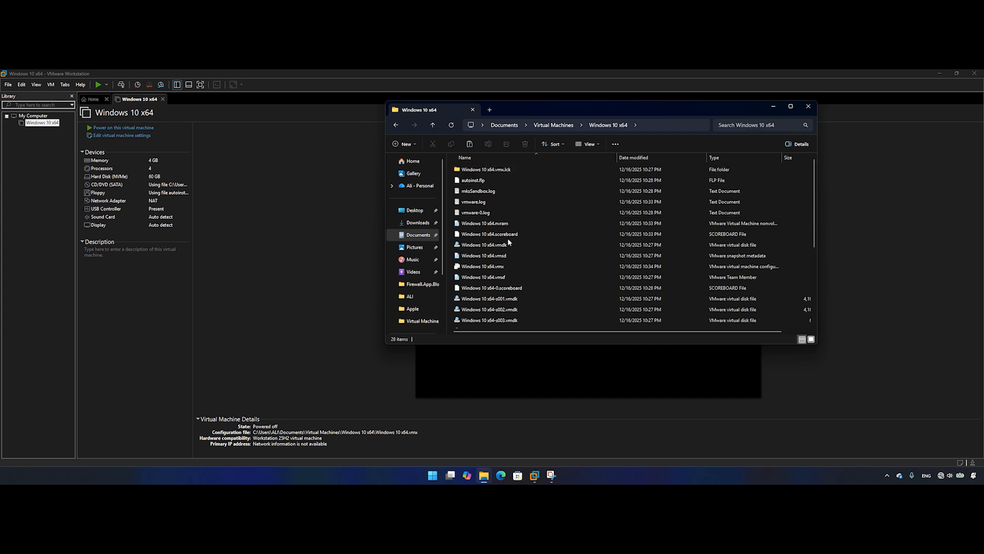
pyautogui.click(499, 267)
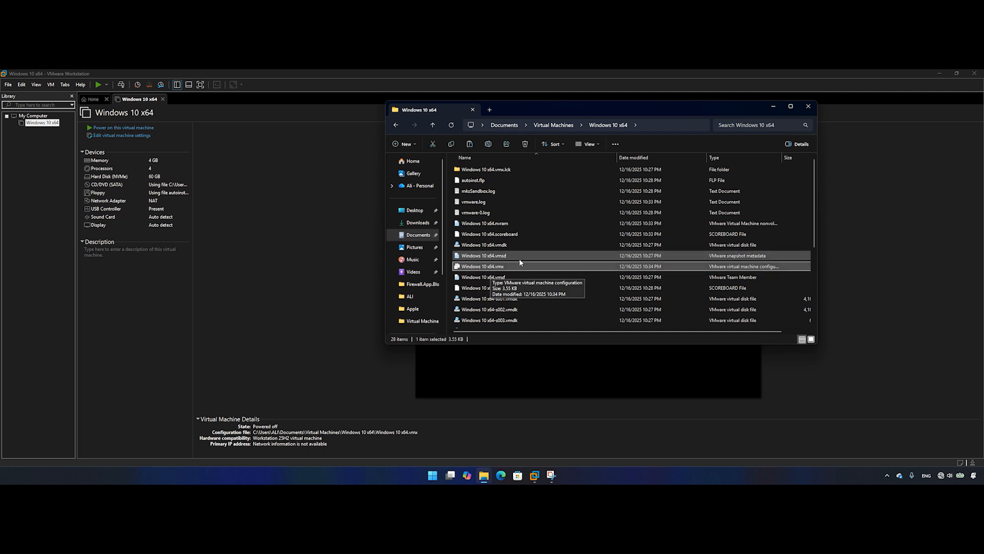
# Step: Make sure extensions for known file types are not hidden in the folder options, and apply the settings
pyautogui.click(615, 144)
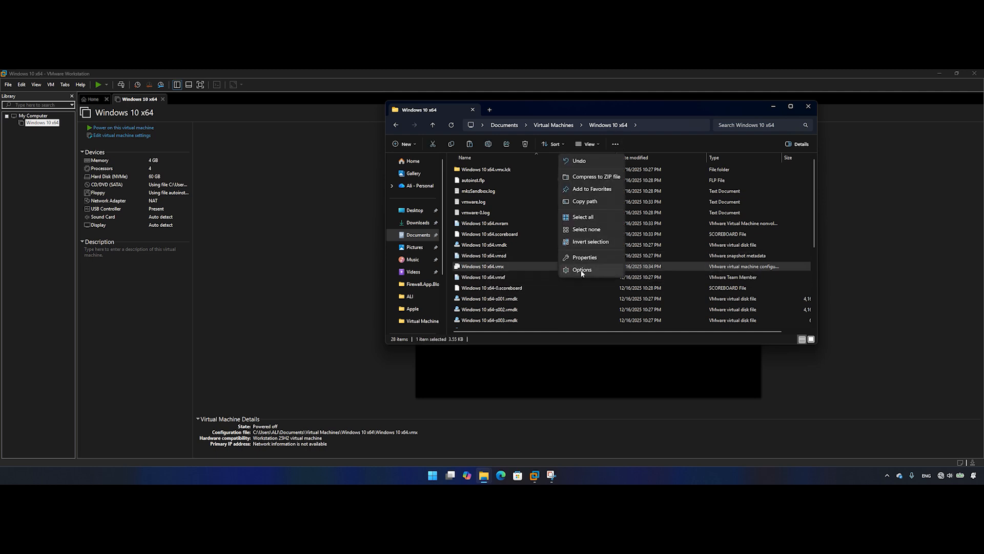
pyautogui.click(581, 269)
pyautogui.click(424, 178)
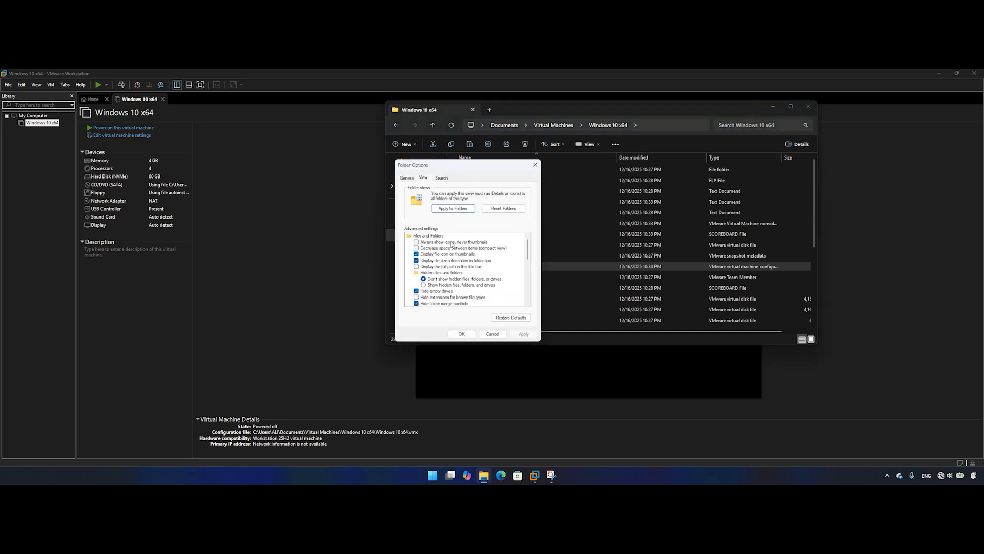
pyautogui.click(416, 297)
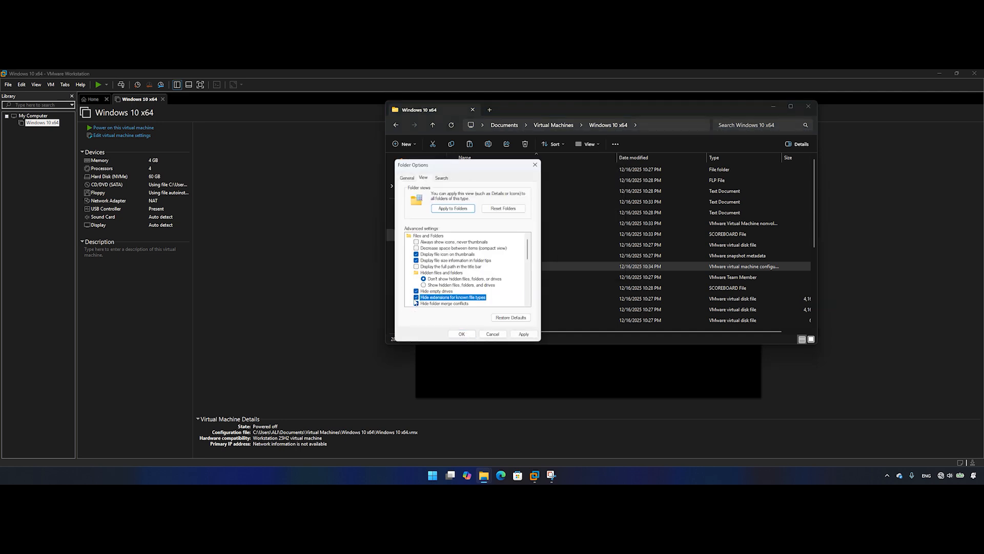
pyautogui.click(416, 298)
pyautogui.click(528, 333)
pyautogui.click(460, 334)
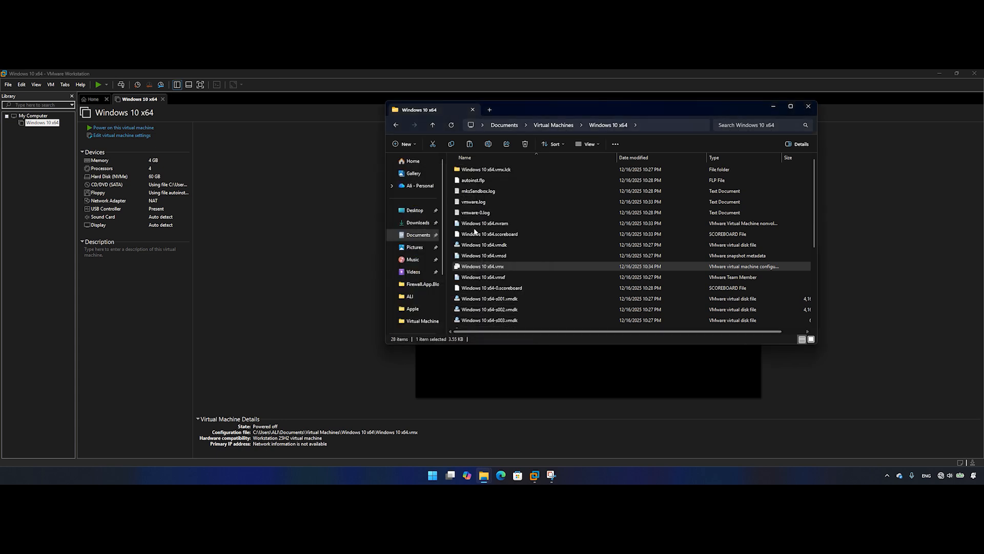
# Step: Open Windows 10 x64.vmx in Notepad and find the text "enable"
pyautogui.rightClick(499, 268)
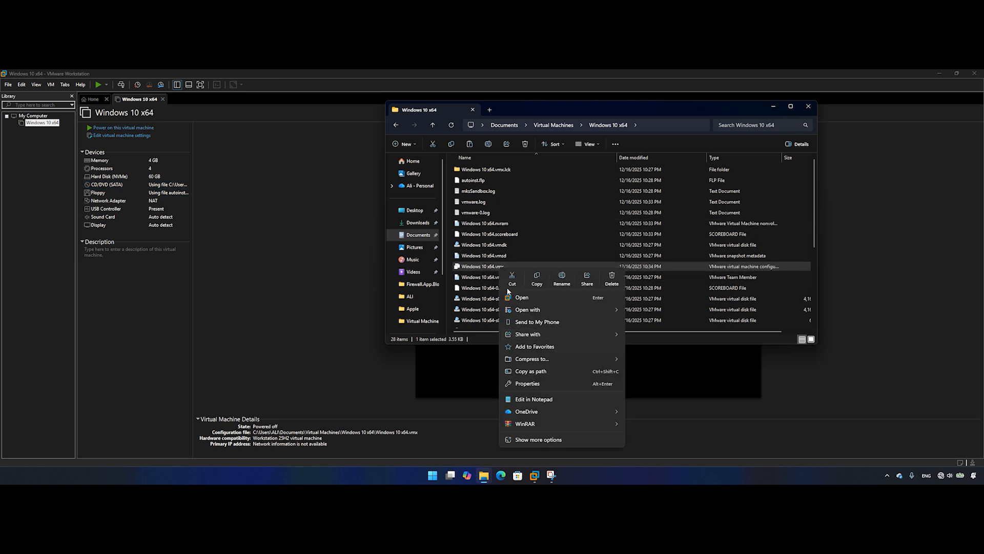
pyautogui.rightClick(477, 267)
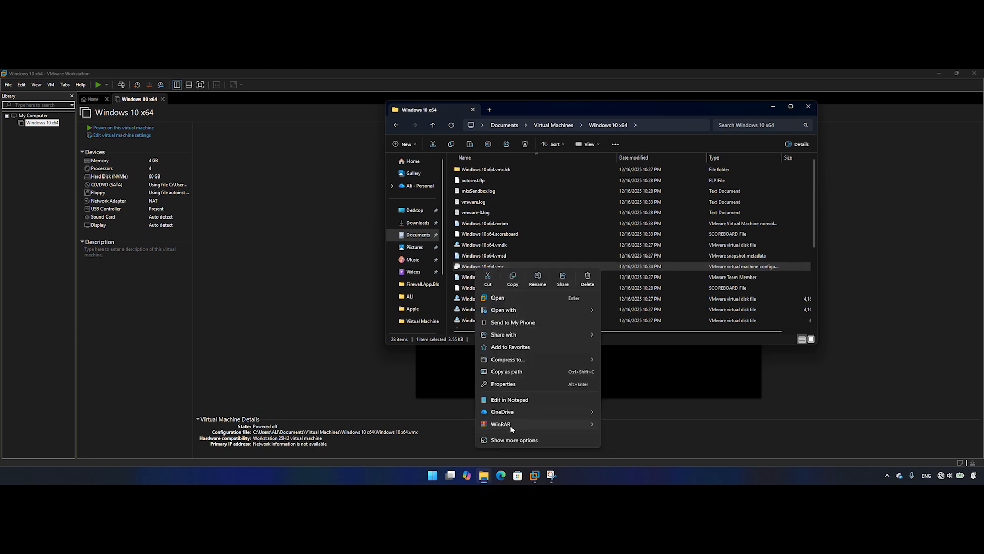
pyautogui.click(516, 440)
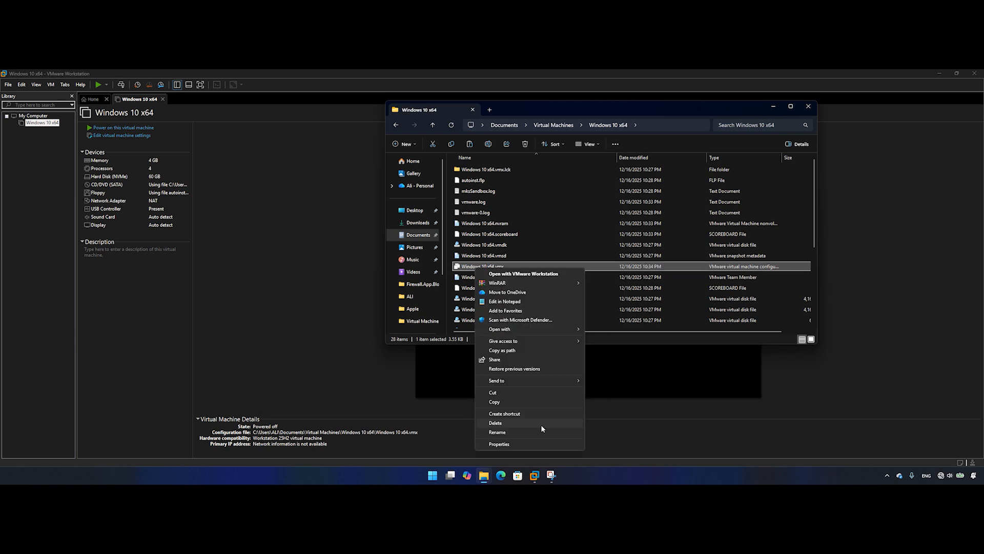
pyautogui.click(503, 301)
pyautogui.hotkey('ctrl', 'f')
pyautogui.write('enable')
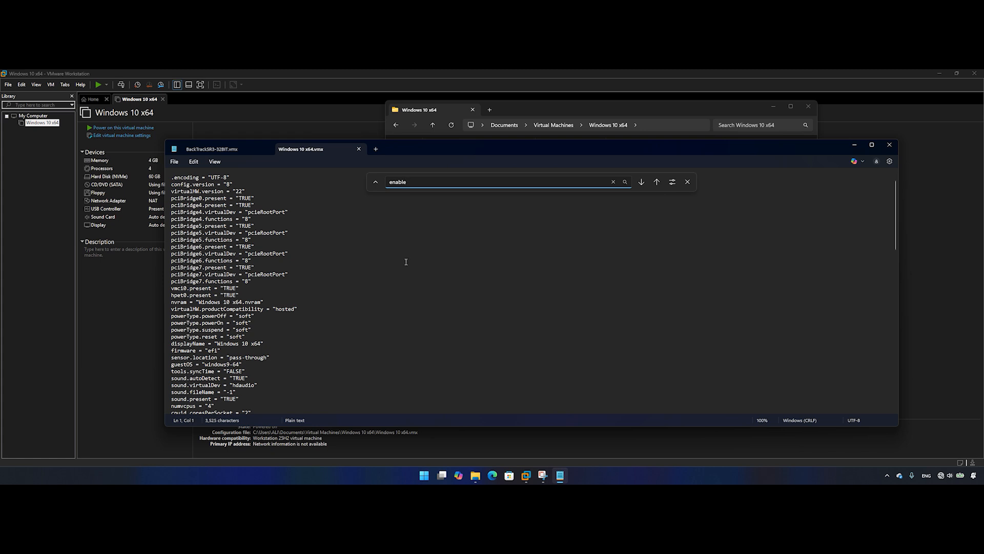
pyautogui.click(644, 185)
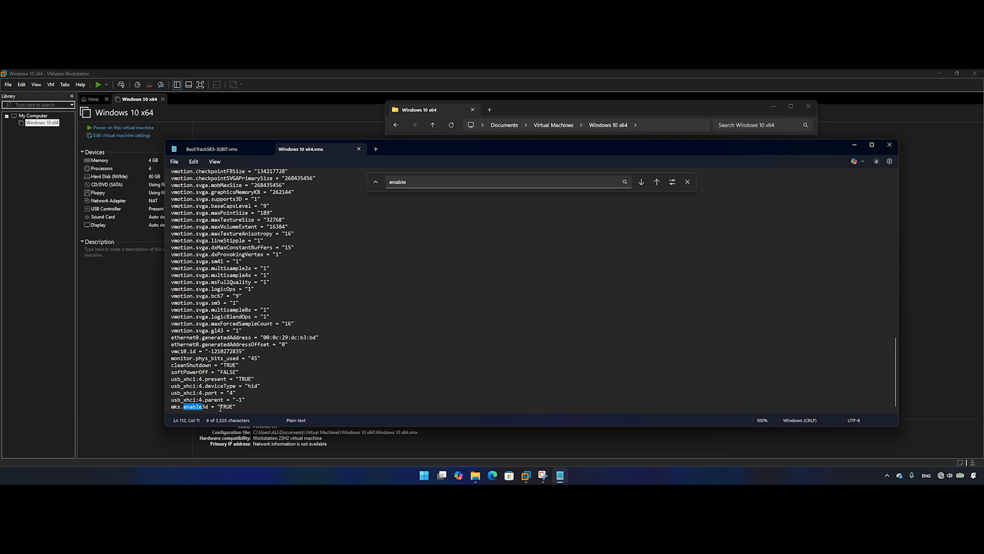
# Step: Set mks.enable3d to "FALSE", then save and close the configuration file
pyautogui.moveTo(221, 407); pyautogui.dragTo(232, 408)
pyautogui.write('FALS')
pyautogui.press('Right')
pyautogui.hotkey('ctrl', 's')
pyautogui.hotkey('alt', 'F4')
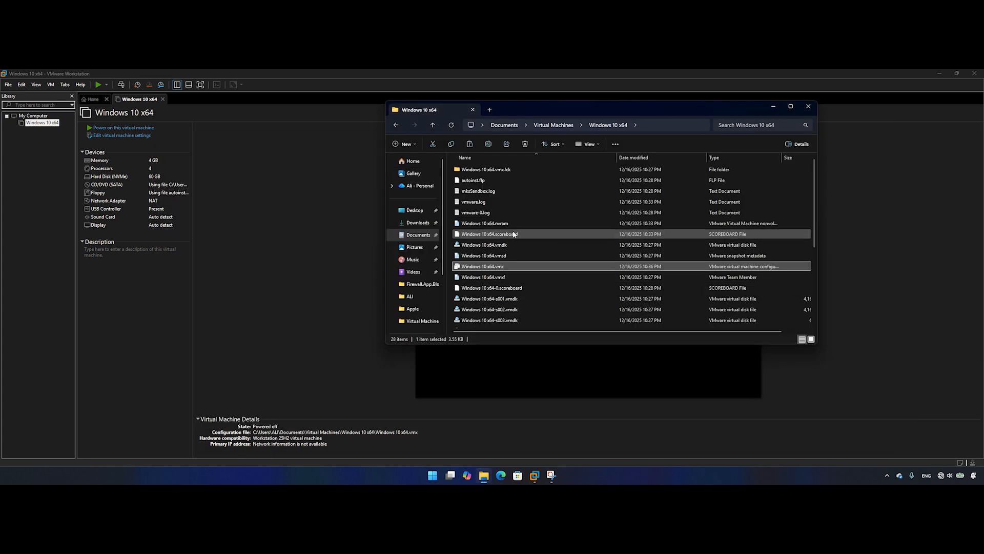
# Step: Back in VMware Workstation, power on the Windows 10 x64 virtual machine and dismiss both startup hints
pyautogui.click(41, 140)
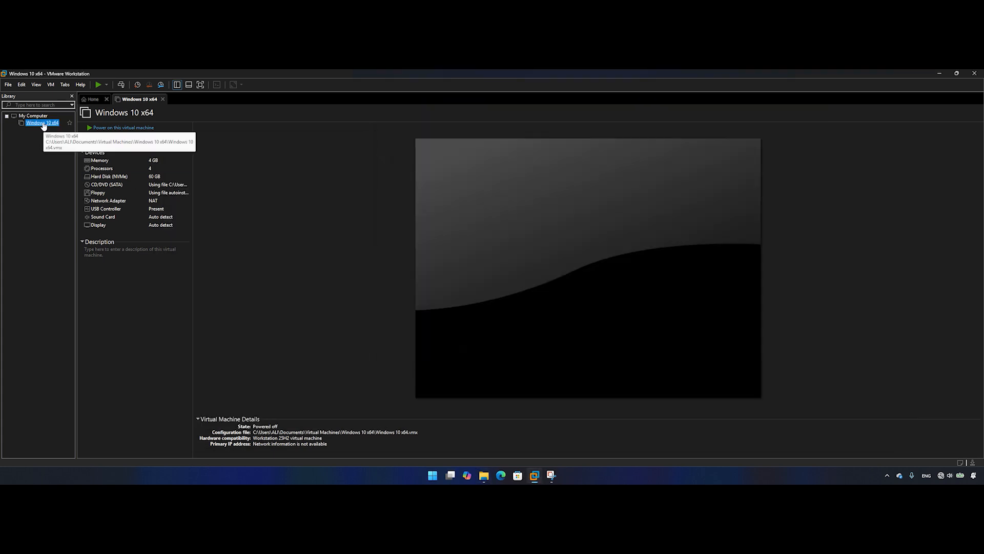
pyautogui.click(99, 84)
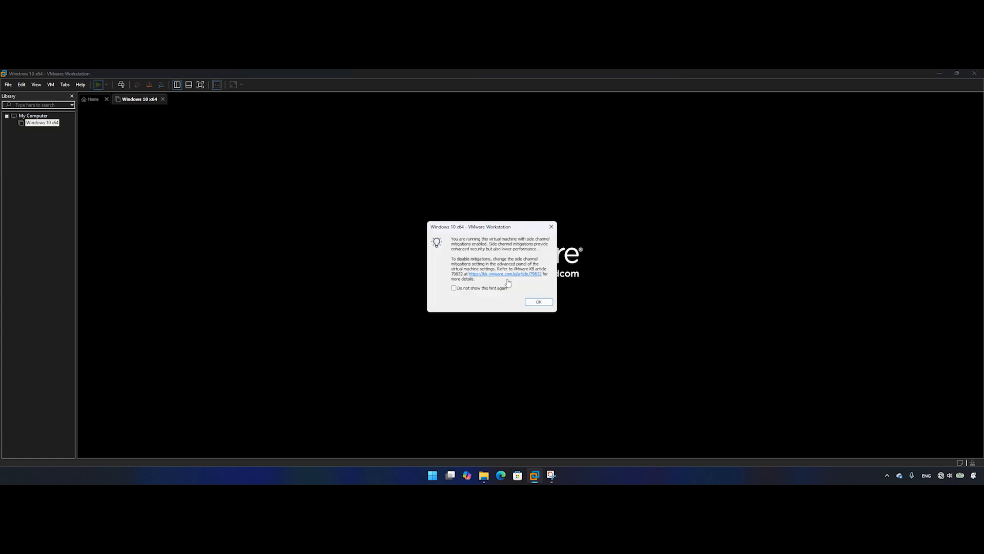
pyautogui.click(539, 303)
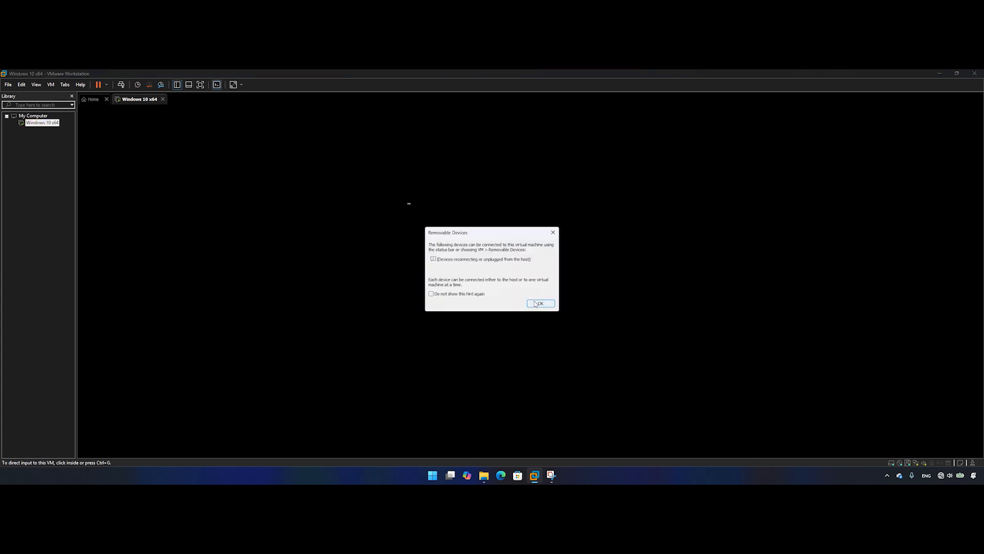
pyautogui.press('Return')
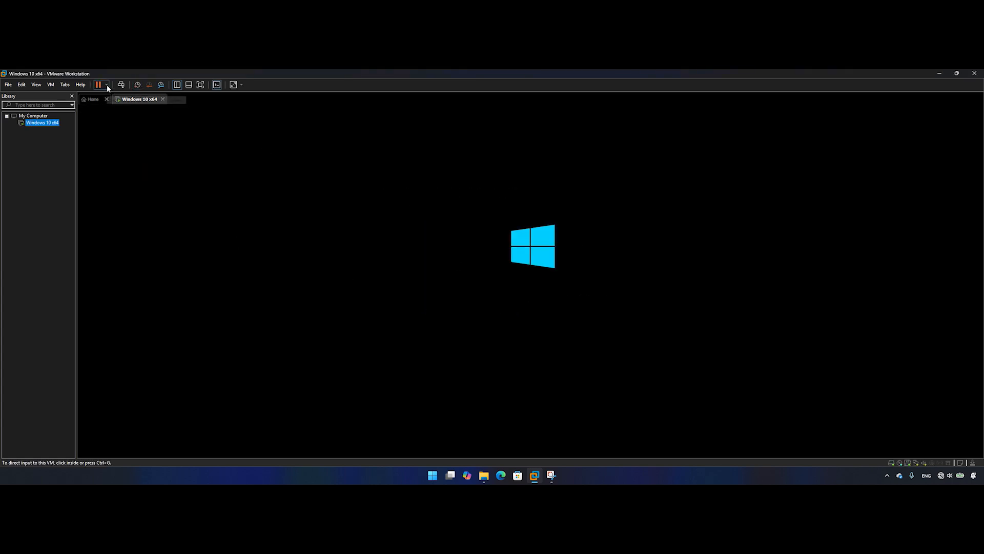
# Step: Shut down the Windows 10 x64 guest operating system and confirm the shutdown
pyautogui.click(107, 84)
pyautogui.click(112, 104)
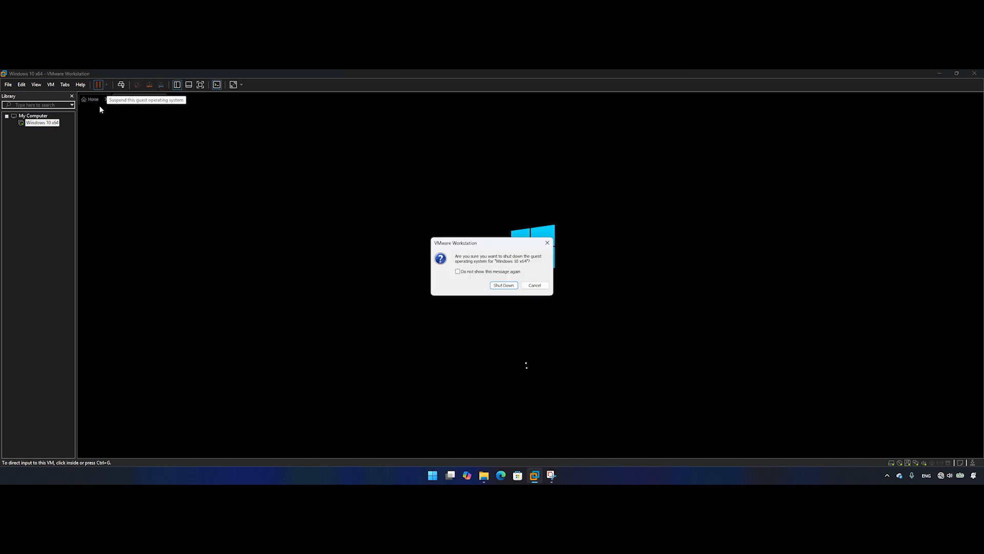
pyautogui.click(500, 285)
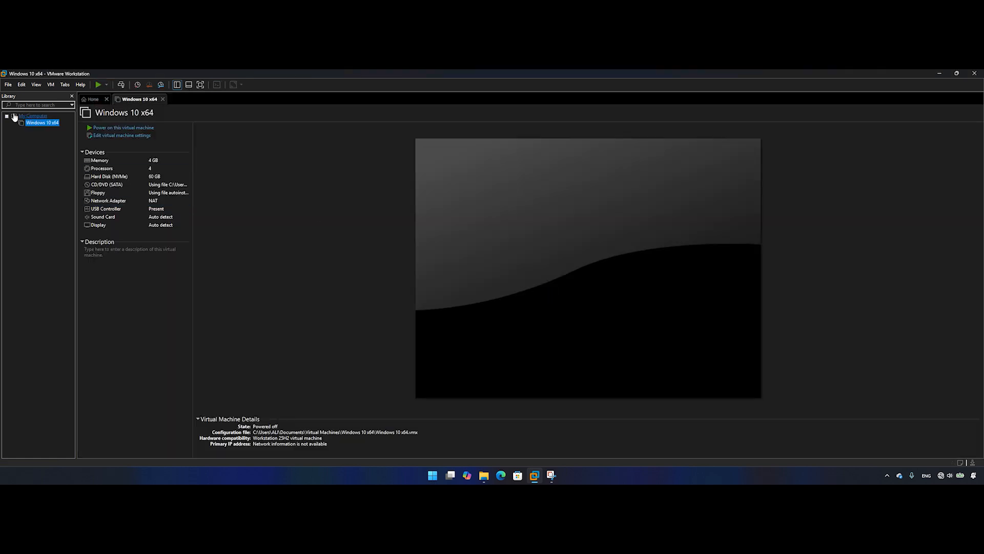
# Step: Open the Windows 10 x64 virtual machine's display settings and confirm them with Accelerate 3D graphics enabled
pyautogui.rightClick(30, 126)
pyautogui.click(57, 263)
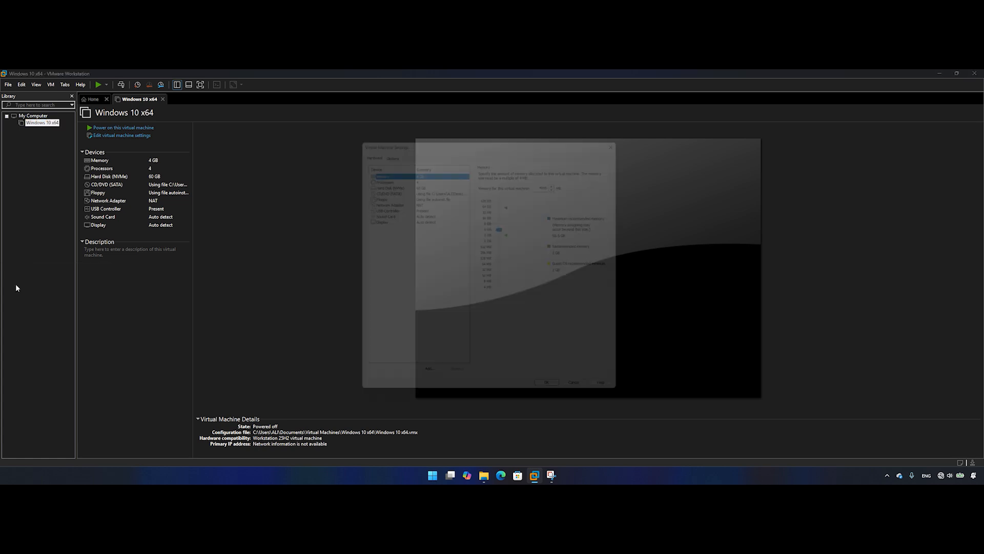
pyautogui.click(368, 217)
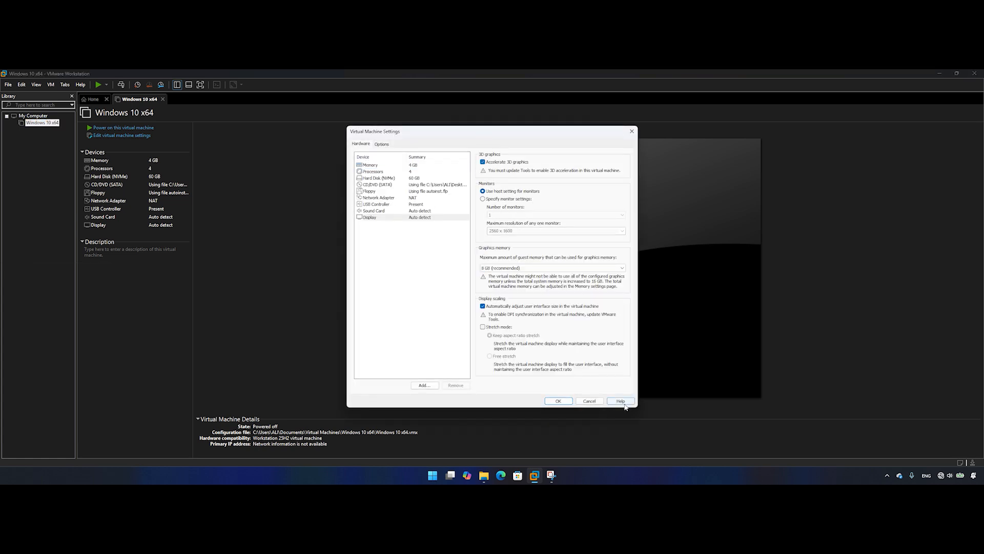
pyautogui.click(558, 401)
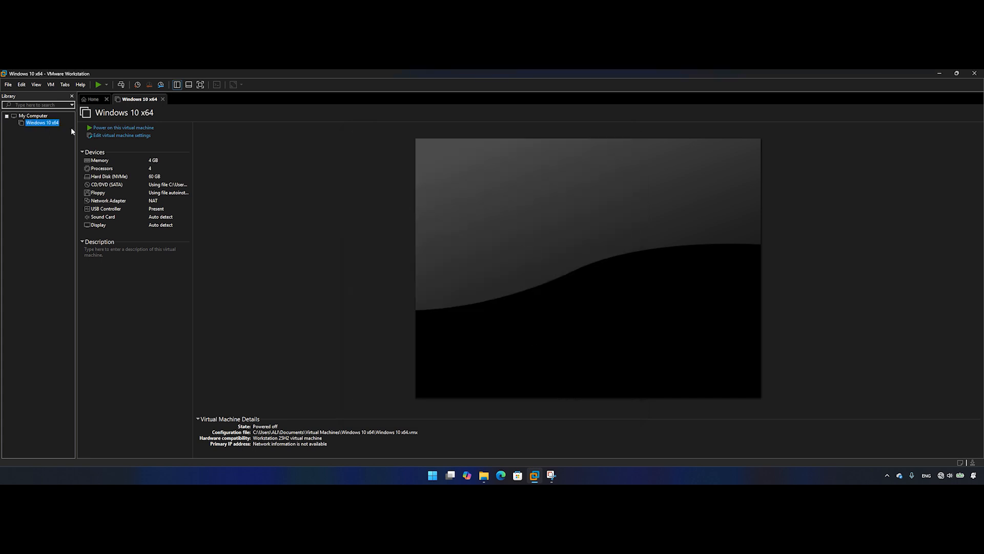
# Step: Power on the Windows 10 x64 virtual machine, dismiss the startup hints and boot it from the CD or DVD
pyautogui.click(106, 128)
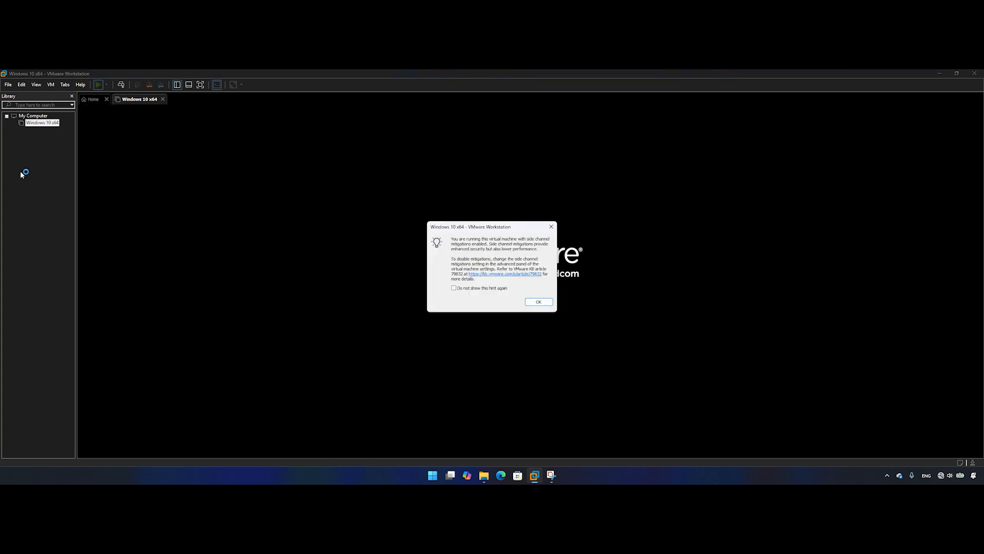
pyautogui.click(538, 303)
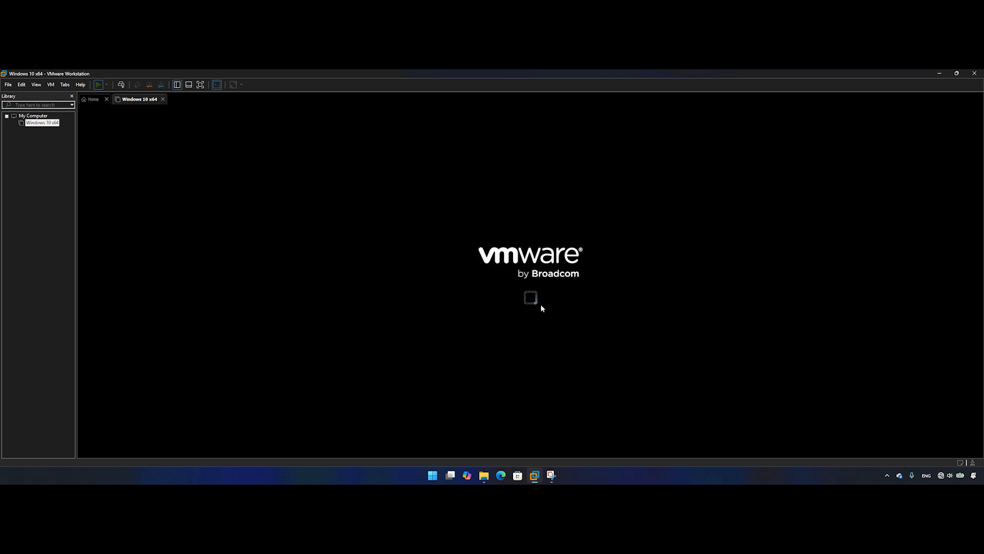
pyautogui.click(537, 303)
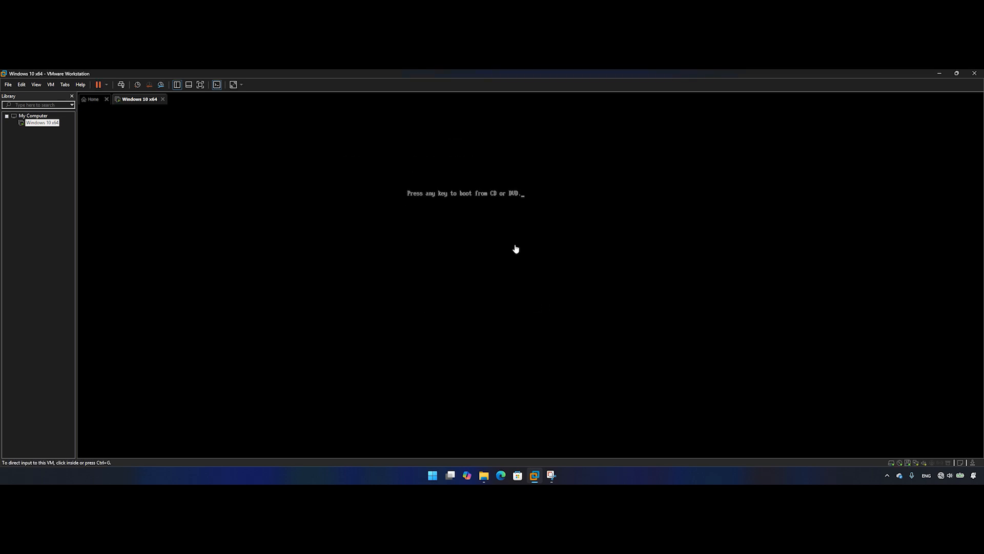
pyautogui.press('Return')
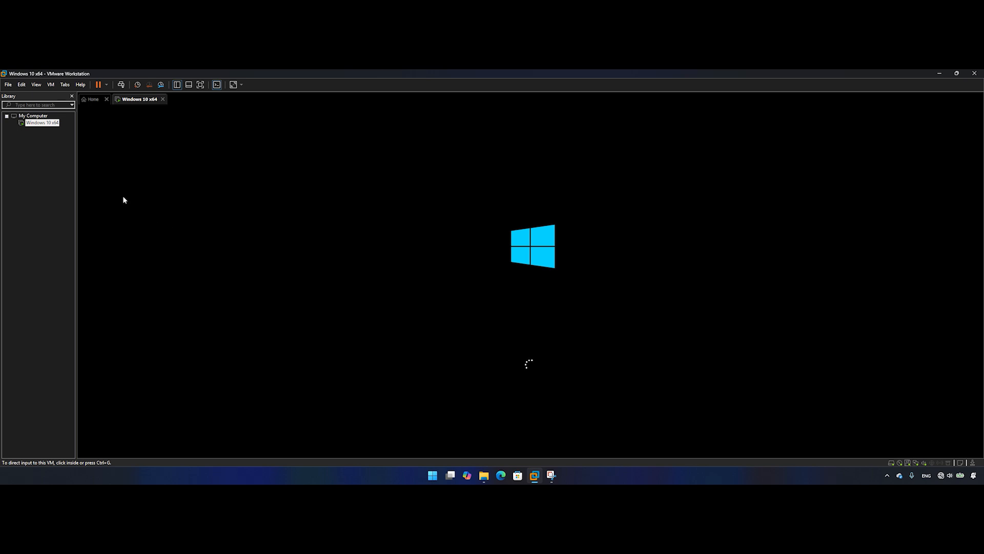
# Step: Shut down the running Windows 10 x64 guest and confirm the shutdown
pyautogui.click(106, 86)
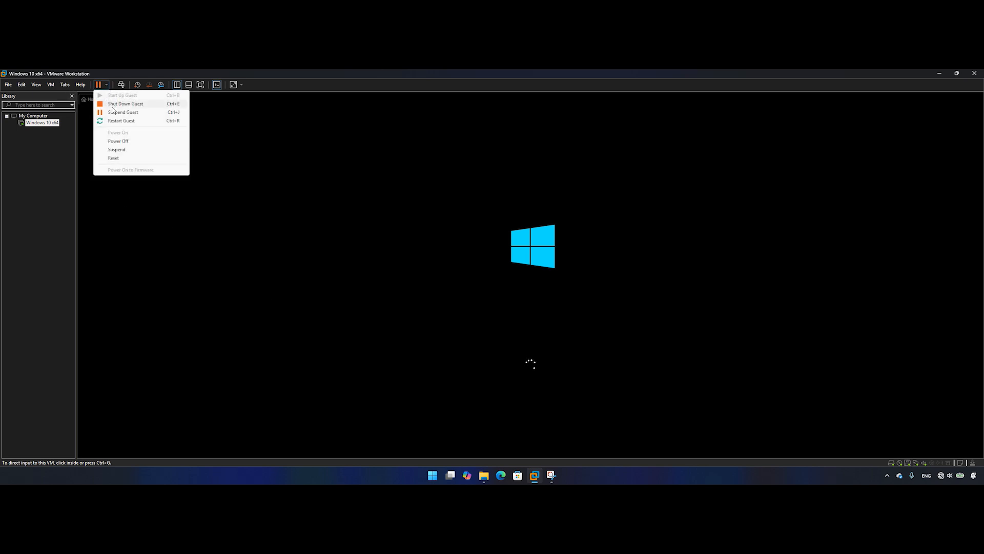
pyautogui.click(111, 104)
pyautogui.press('Return')
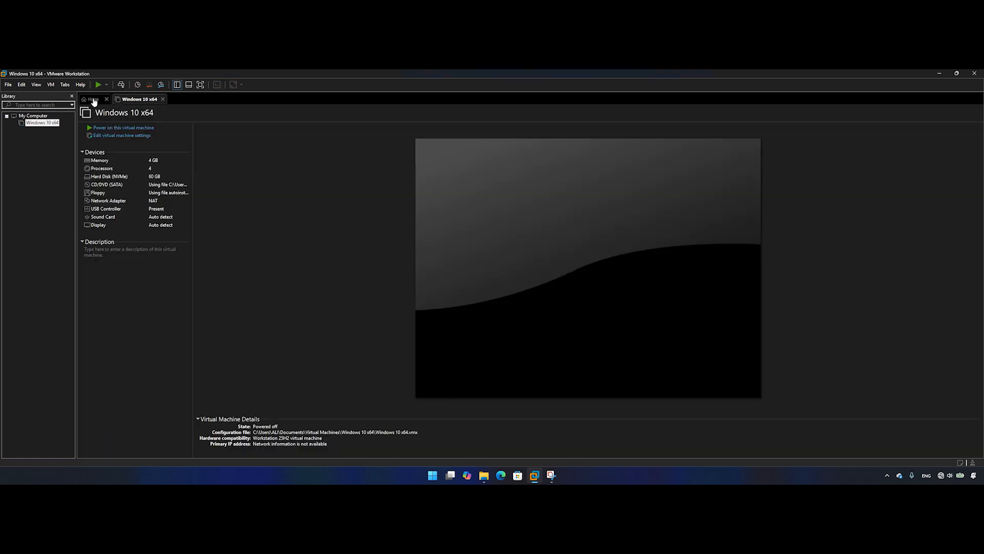
# Step: Open the existing virtual machine BackTrack5R3-32BIT from its folder in Documents > Virtual Machines
pyautogui.click(94, 100)
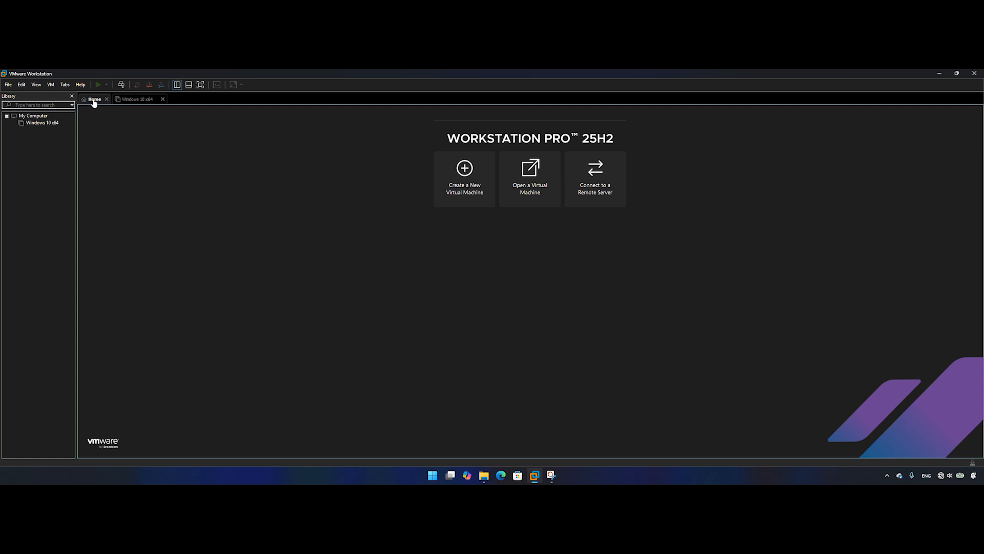
pyautogui.click(536, 179)
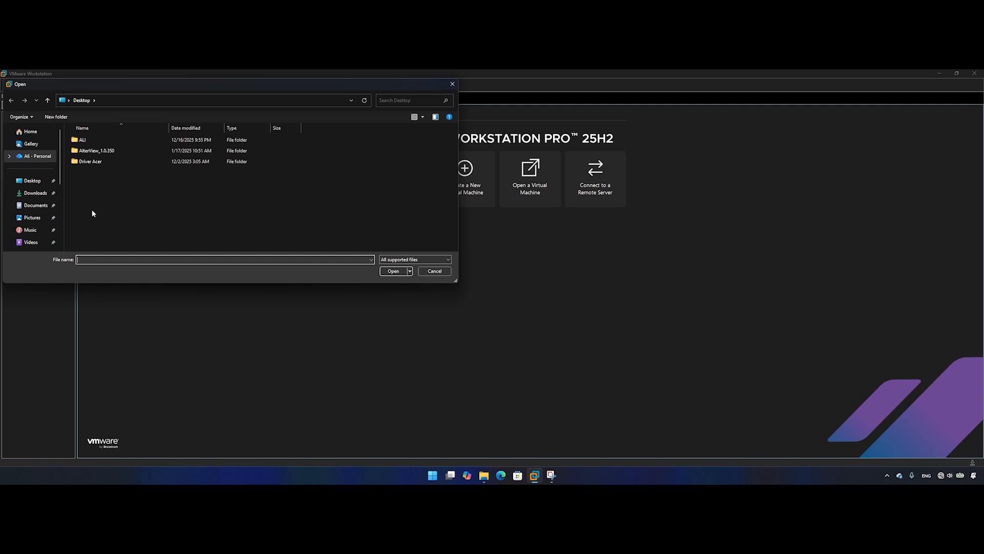
pyautogui.click(46, 206)
pyautogui.doubleClick(151, 204)
pyautogui.click(113, 141)
pyautogui.doubleClick(113, 142)
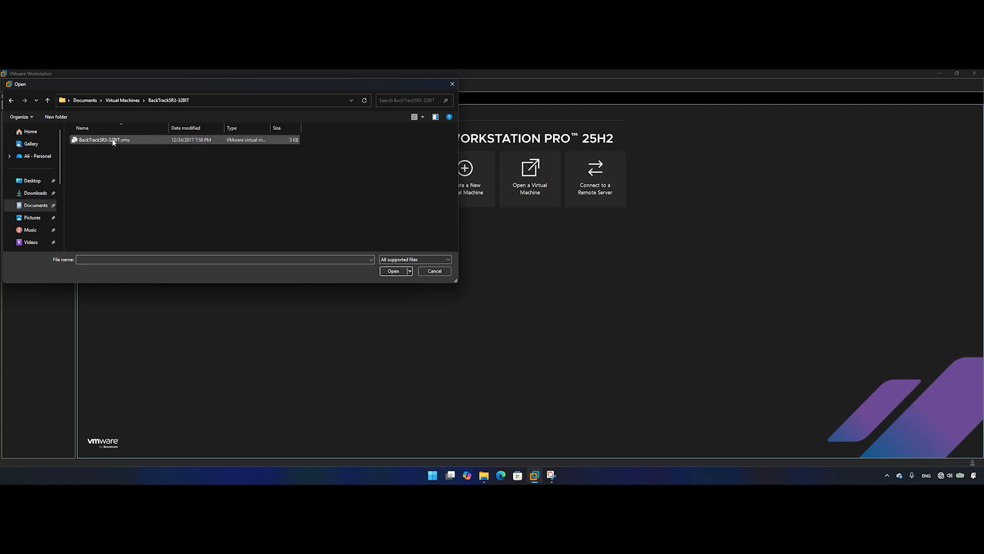
pyautogui.doubleClick(113, 141)
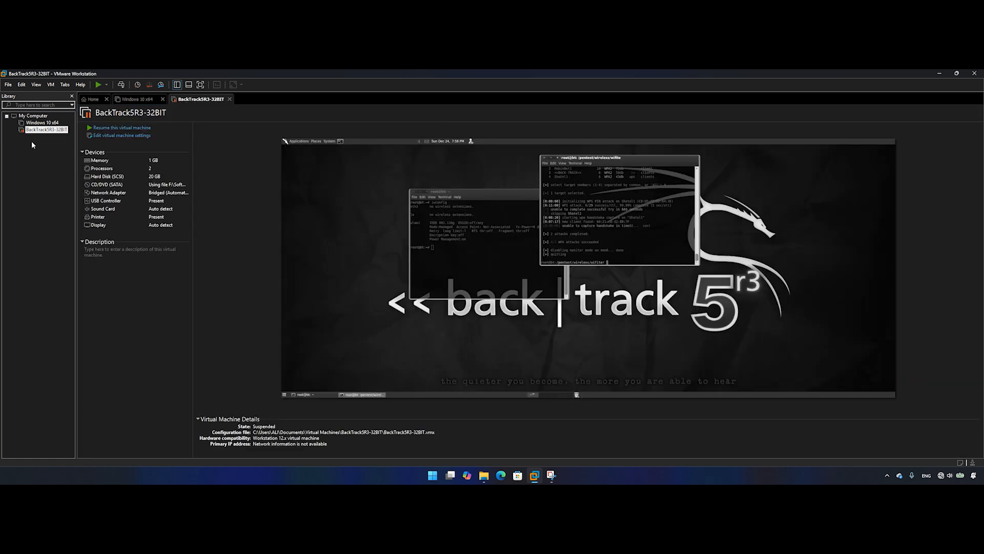
# Step: Open the Red Hat Linux virtual machine, redhat.vmx, from the Redhat folder in Virtual Machines
pyautogui.click(96, 100)
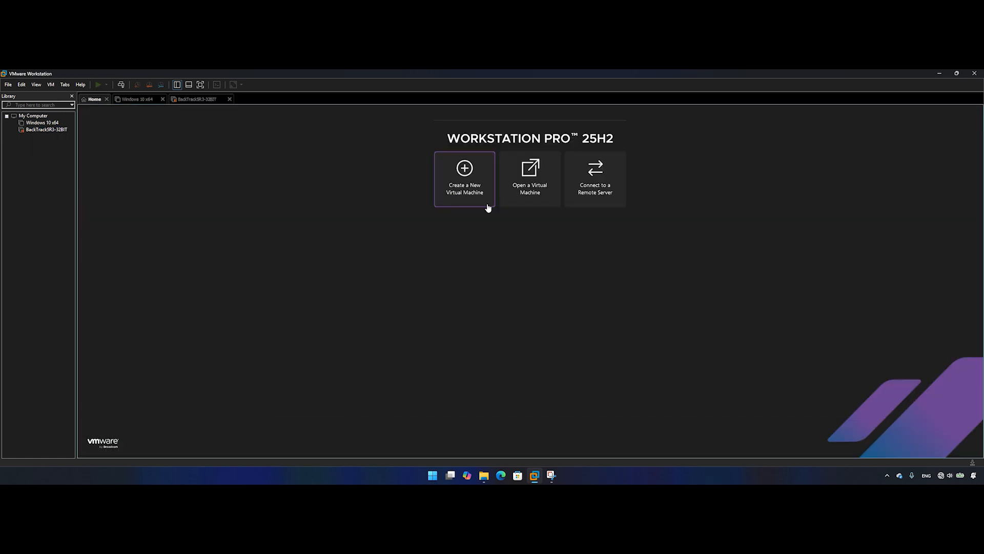
pyautogui.click(529, 172)
pyautogui.click(123, 100)
pyautogui.doubleClick(97, 150)
pyautogui.click(95, 140)
pyautogui.click(394, 271)
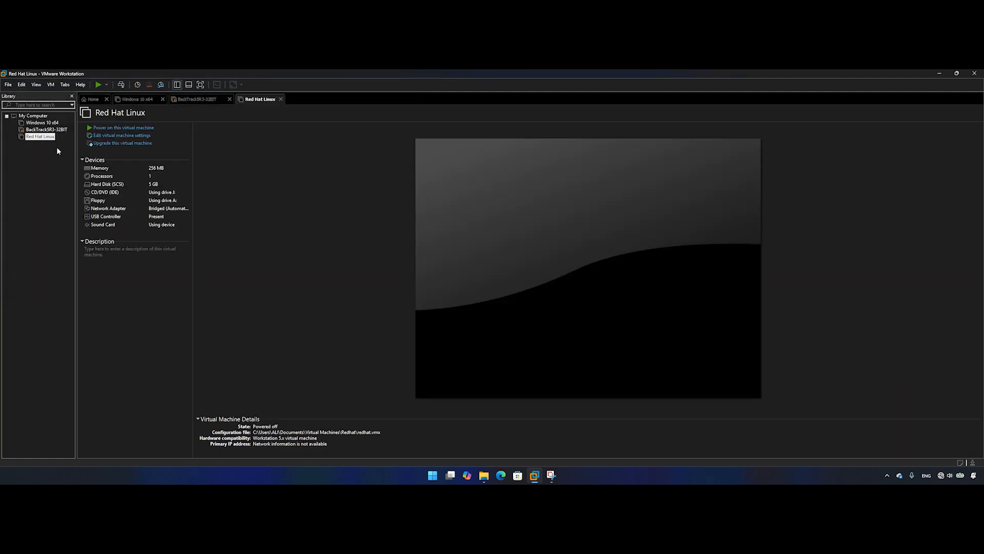
# Step: Power on the Red Hat Linux virtual machine and dismiss its startup messages
pyautogui.click(96, 129)
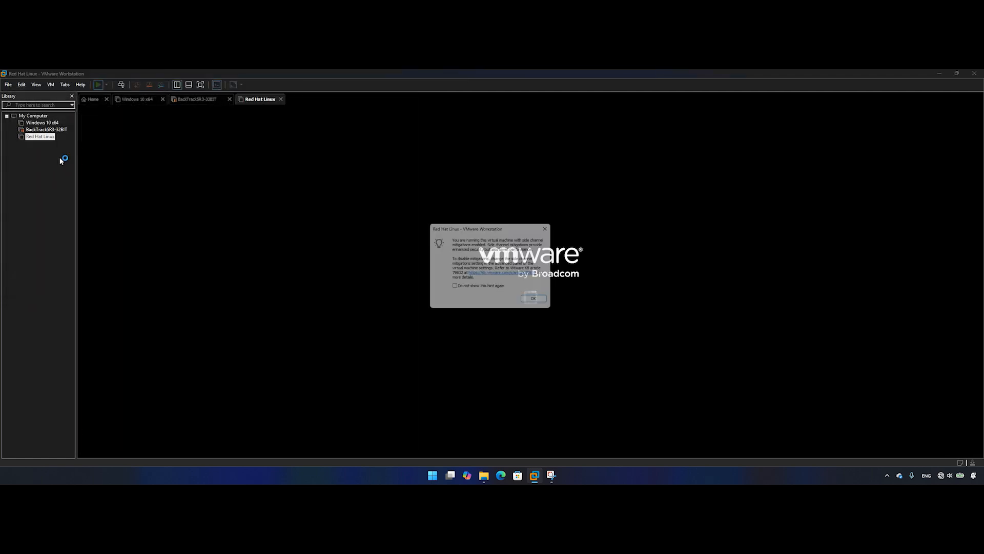
pyautogui.click(539, 302)
pyautogui.click(503, 294)
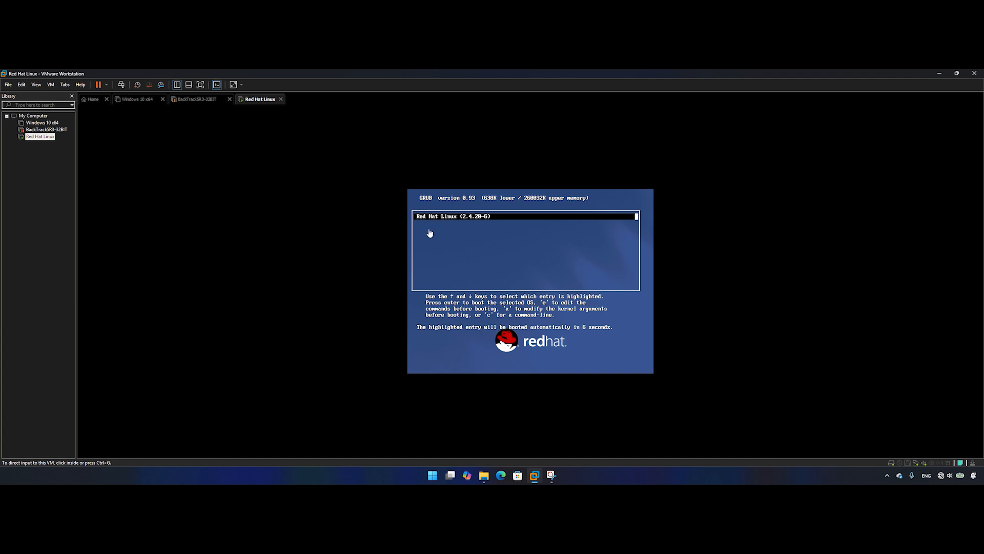
# Step: Shut down the Red Hat Linux guest and confirm the shutdown
pyautogui.click(106, 85)
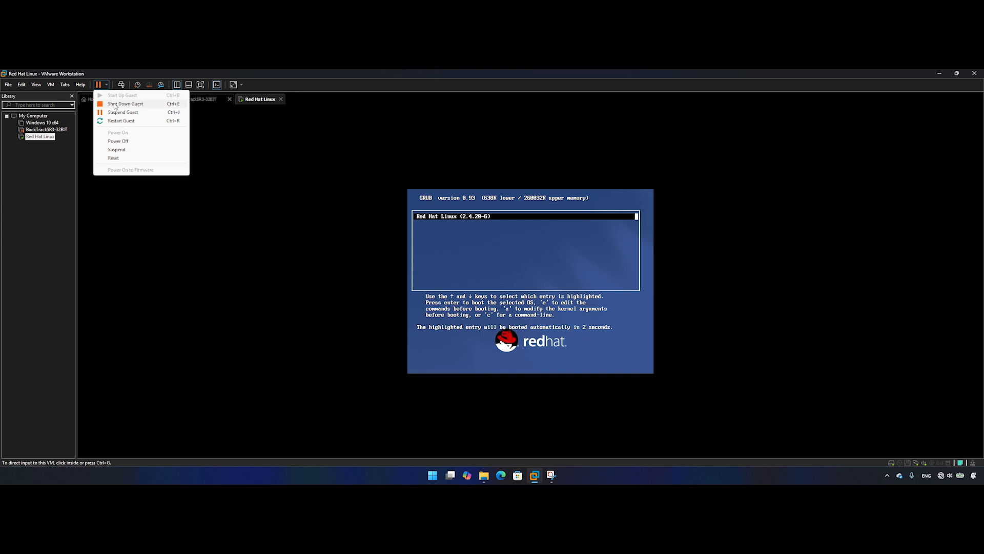
pyautogui.click(115, 104)
pyautogui.click(507, 284)
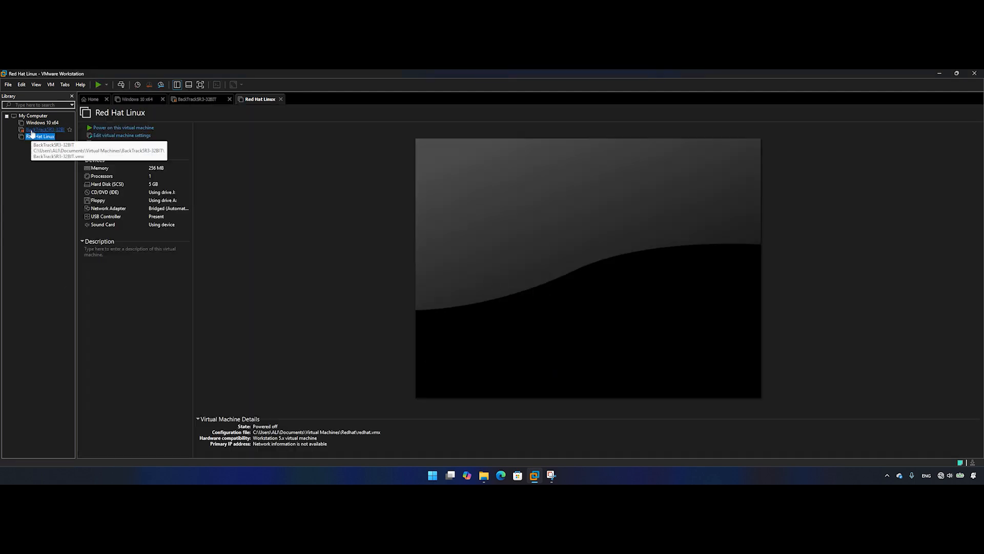
# Step: Resume the suspended BackTrack5R3-32BIT virtual machine and return to the Windows 10 x64 machine's page
pyautogui.click(32, 132)
pyautogui.click(110, 127)
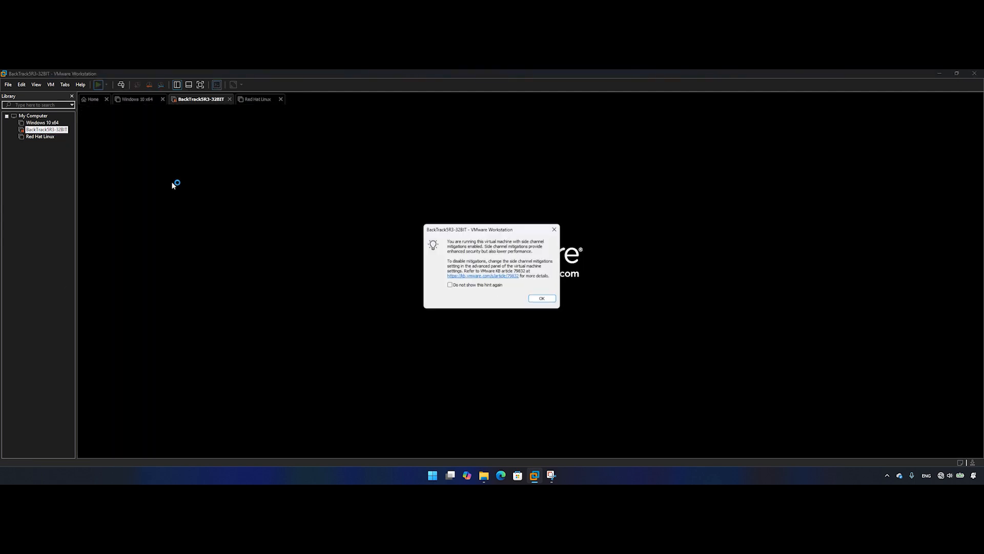
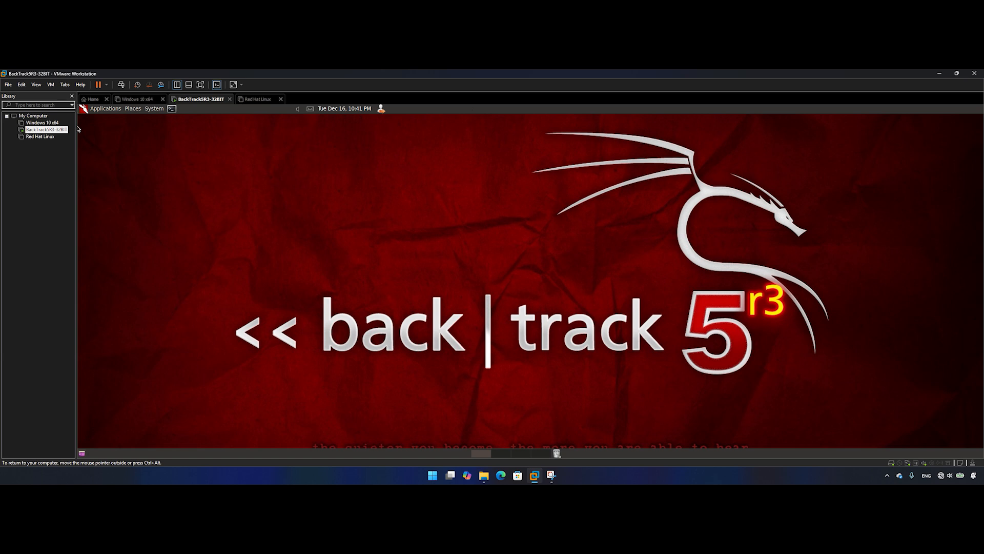
pyautogui.click(42, 122)
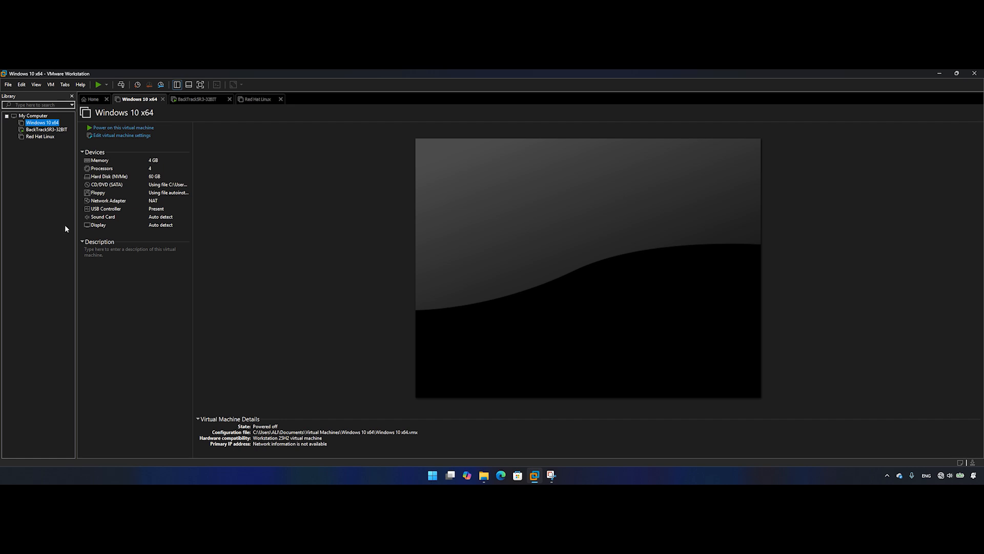
pyautogui.click(38, 86)
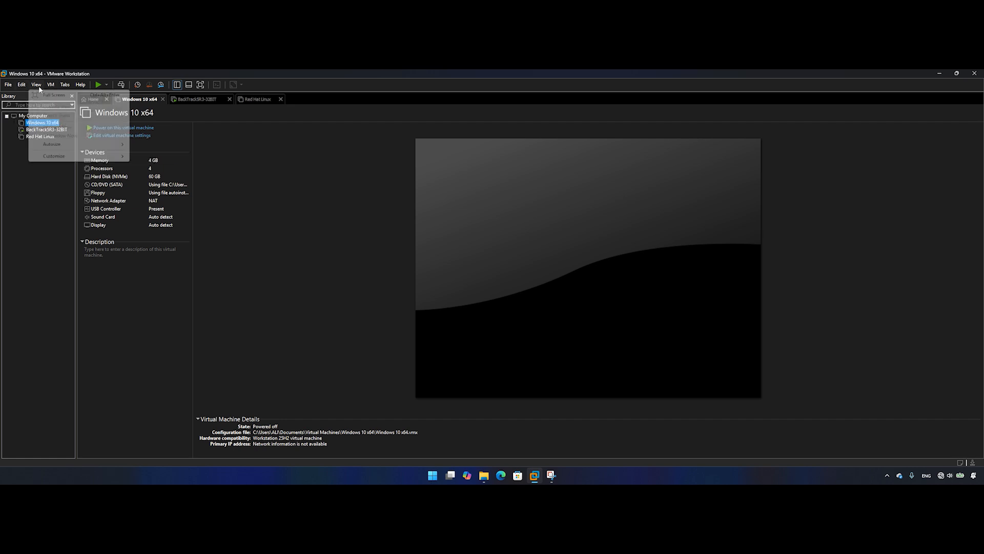
pyautogui.moveTo(55, 87)
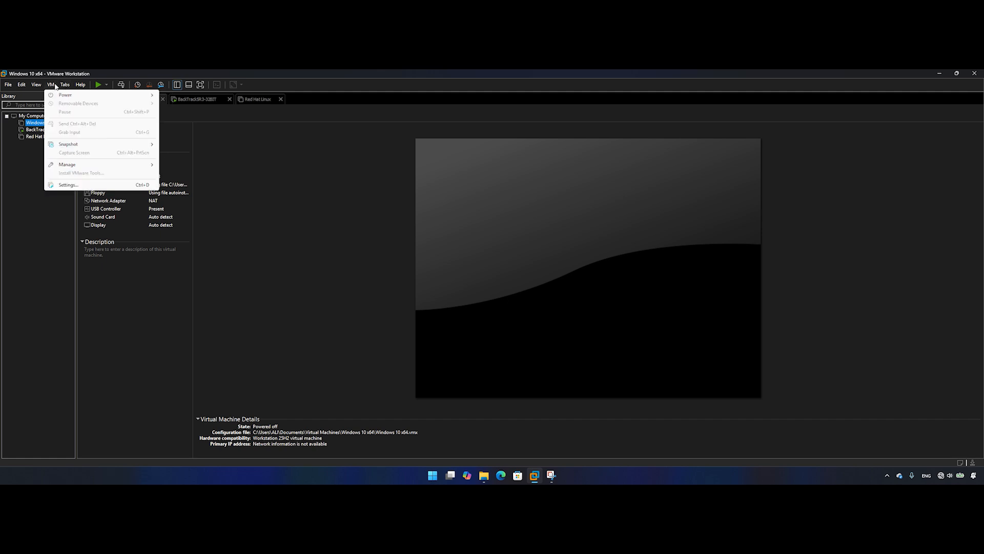
pyautogui.moveTo(21, 86)
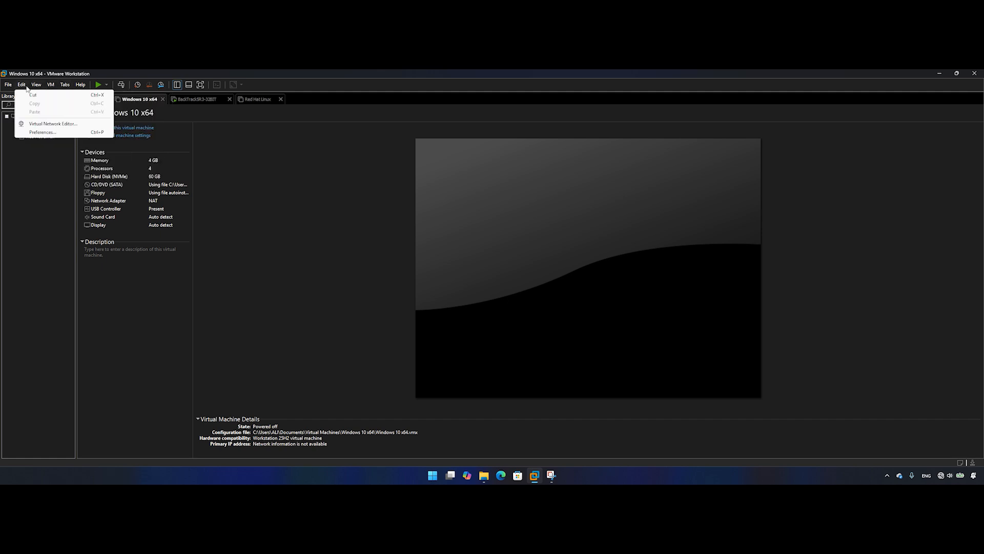
pyautogui.click(153, 339)
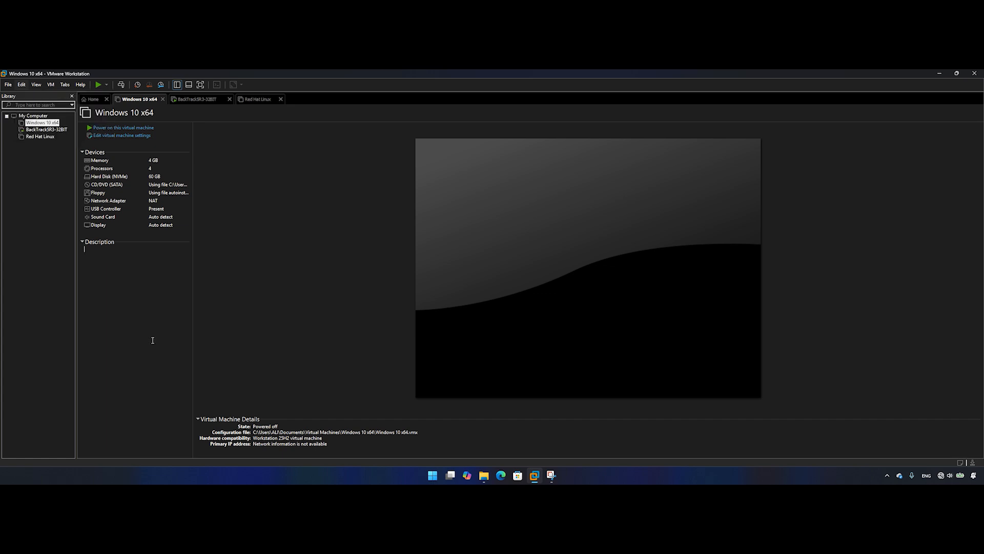